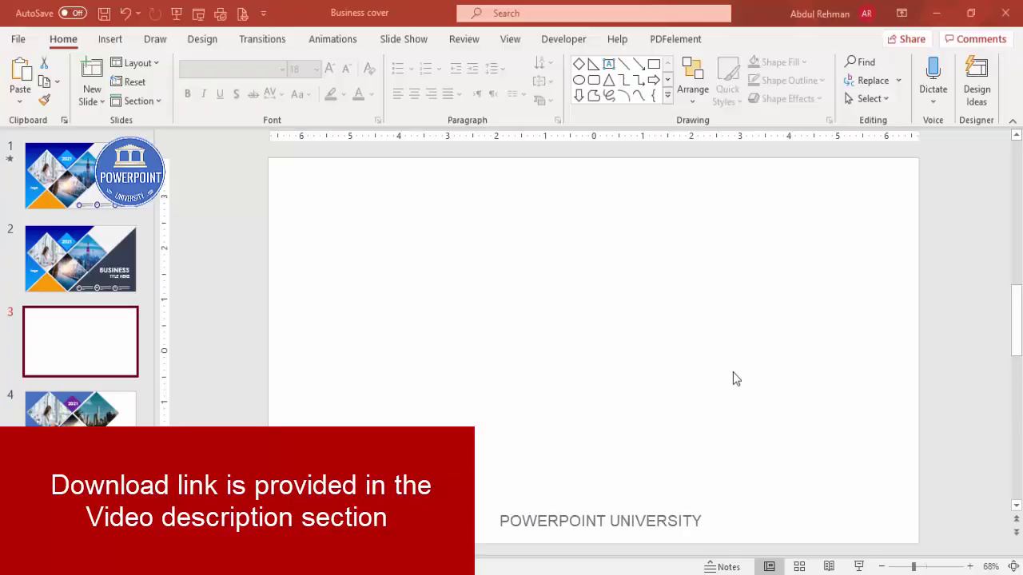
Draw a right triangle up to the slide's top-left corner and remove its outline.
click(110, 40)
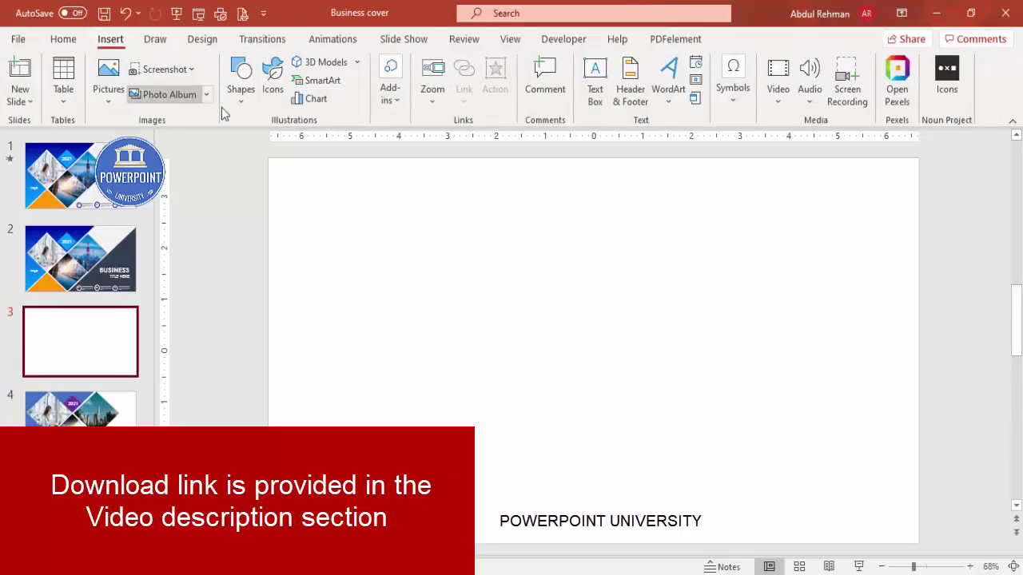
click(241, 80)
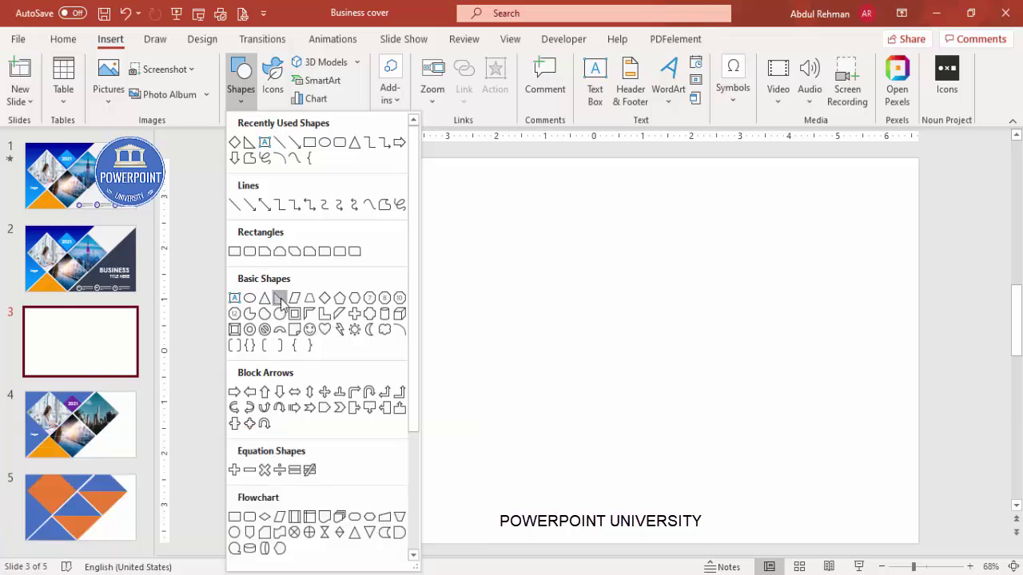
click(280, 299)
drag(591, 542, 268, 155)
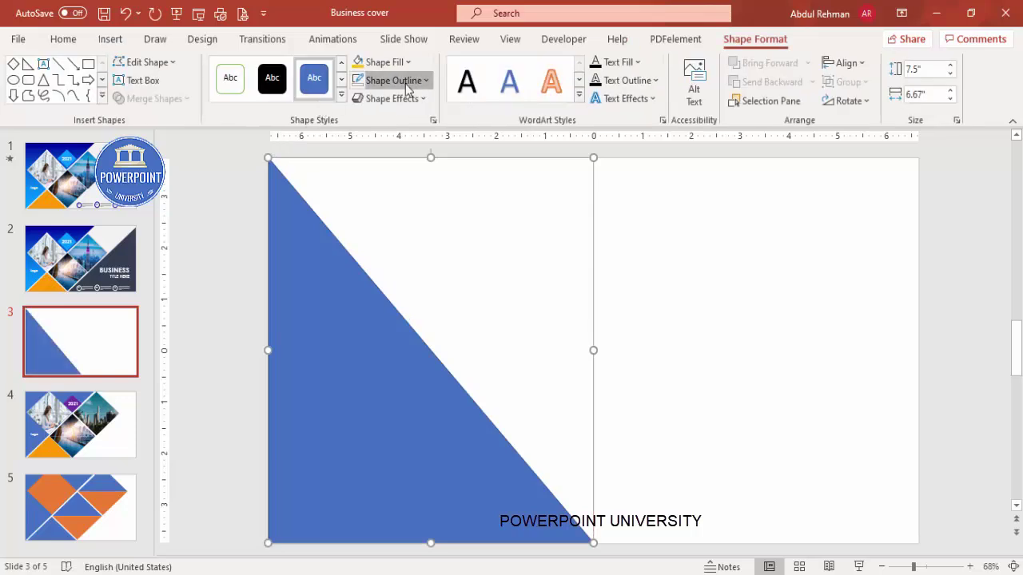
click(375, 80)
click(419, 305)
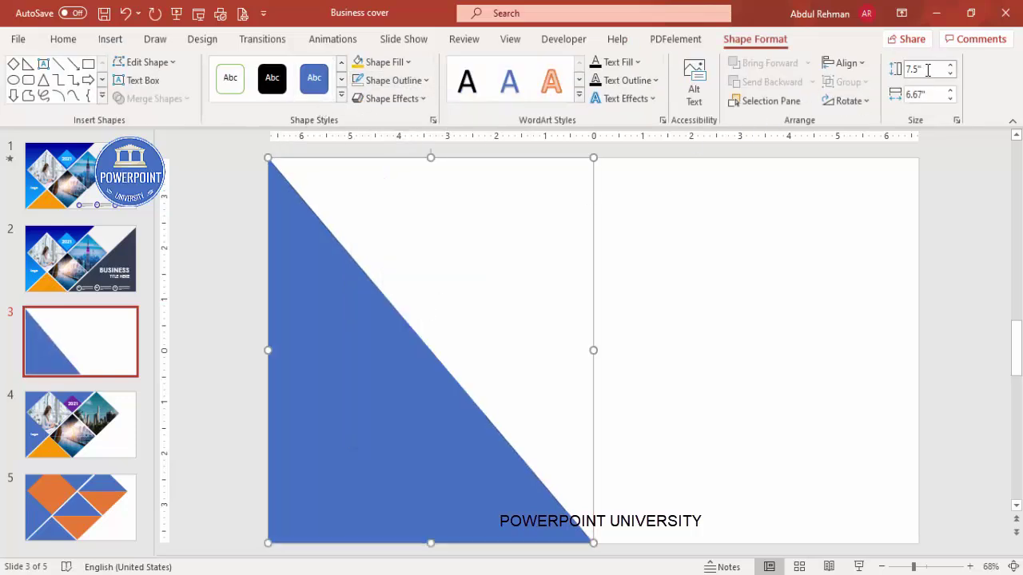
Set the triangle's width to 8.32" and flip it vertically so the diagonal rises rightward.
click(930, 94)
text(8.3)
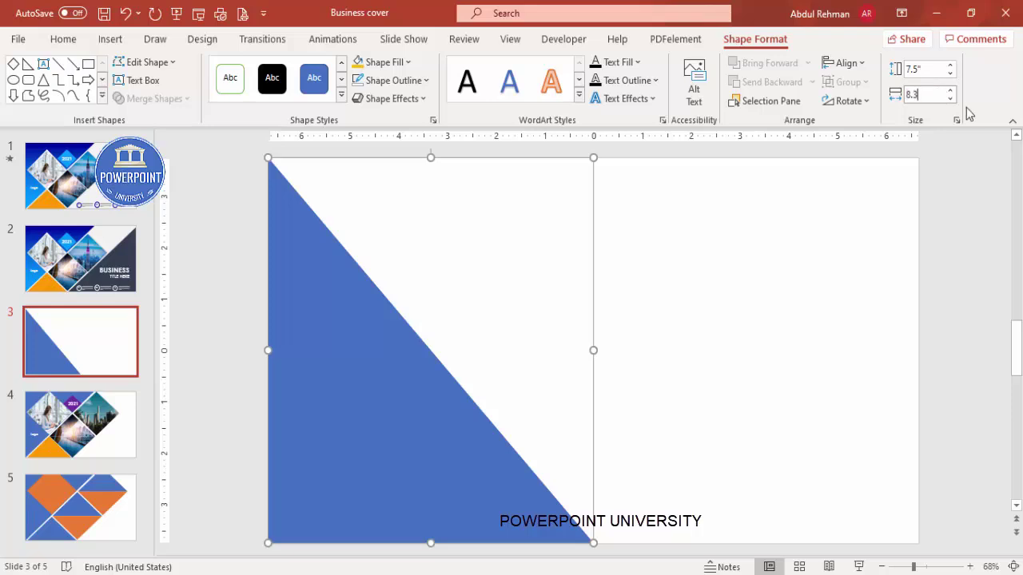
key(Return)
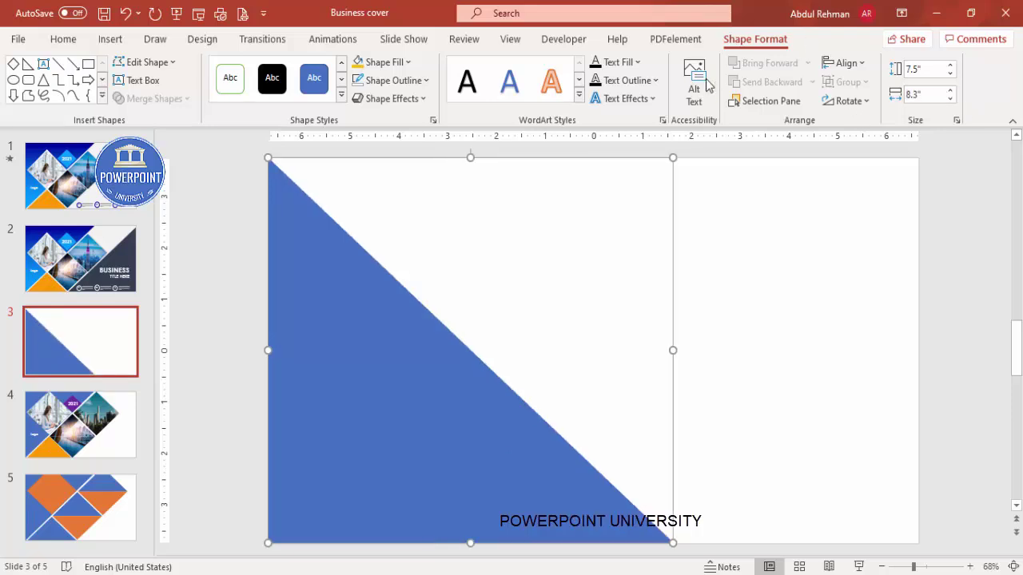
click(847, 101)
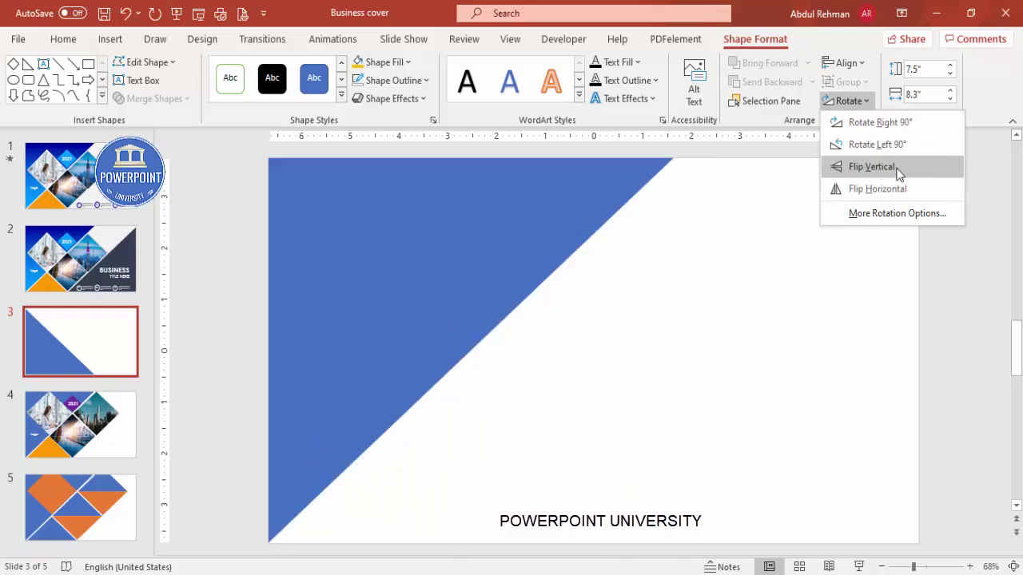
click(899, 174)
mouse_move(671, 351)
mouse_down()
mouse_move(679, 351)
mouse_move(670, 352)
mouse_up()
click(926, 94)
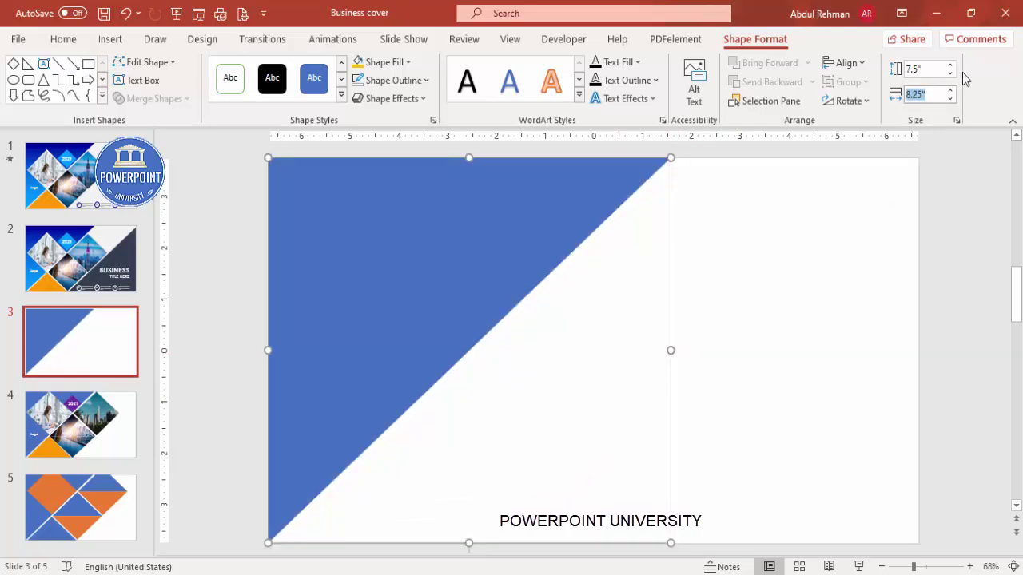
key(BackSpace)
key(Return)
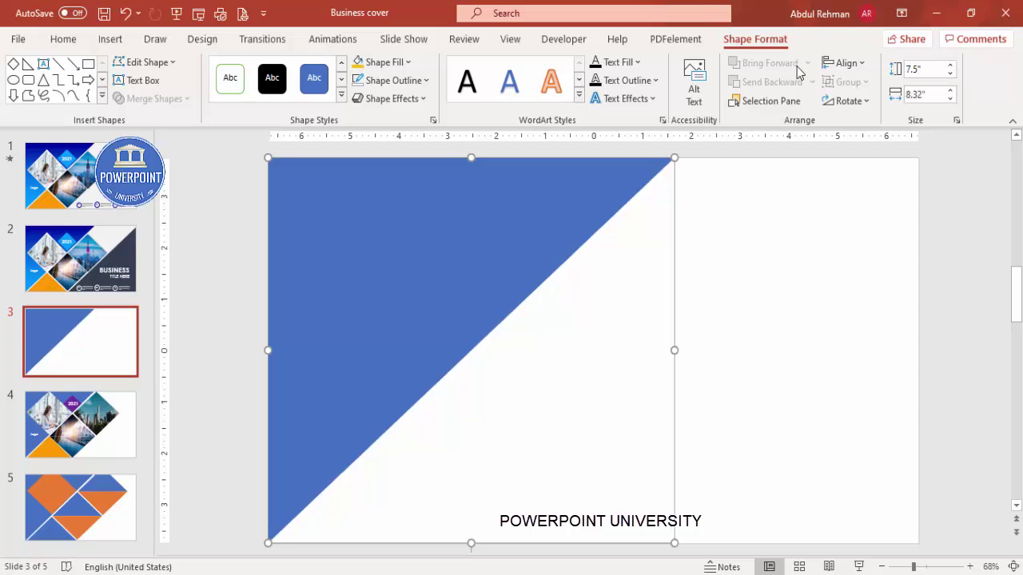
click(798, 307)
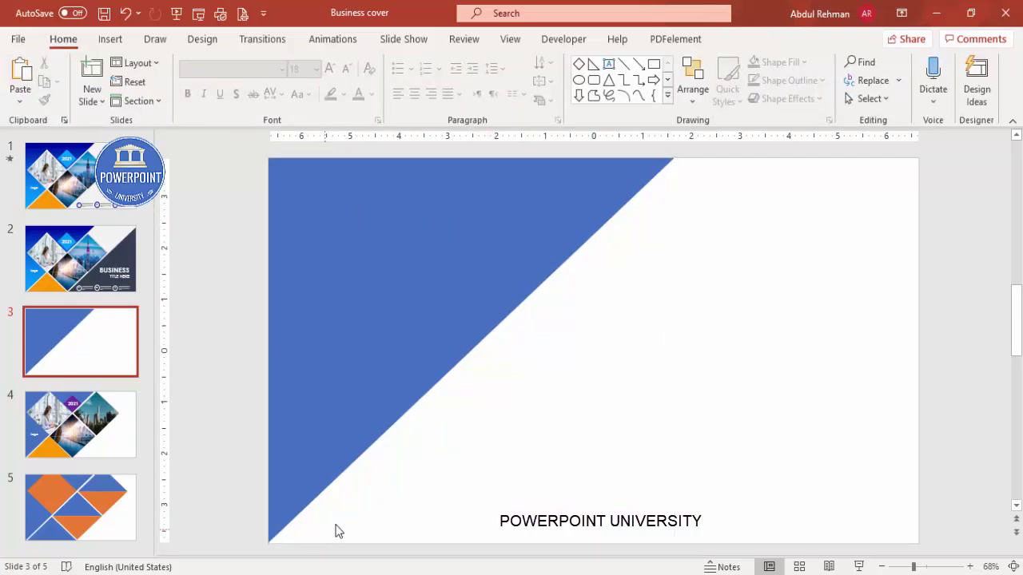
Draw an isosceles triangle about 4.6" wide by 2.07" tall at the slide's bottom-left.
click(110, 38)
click(241, 106)
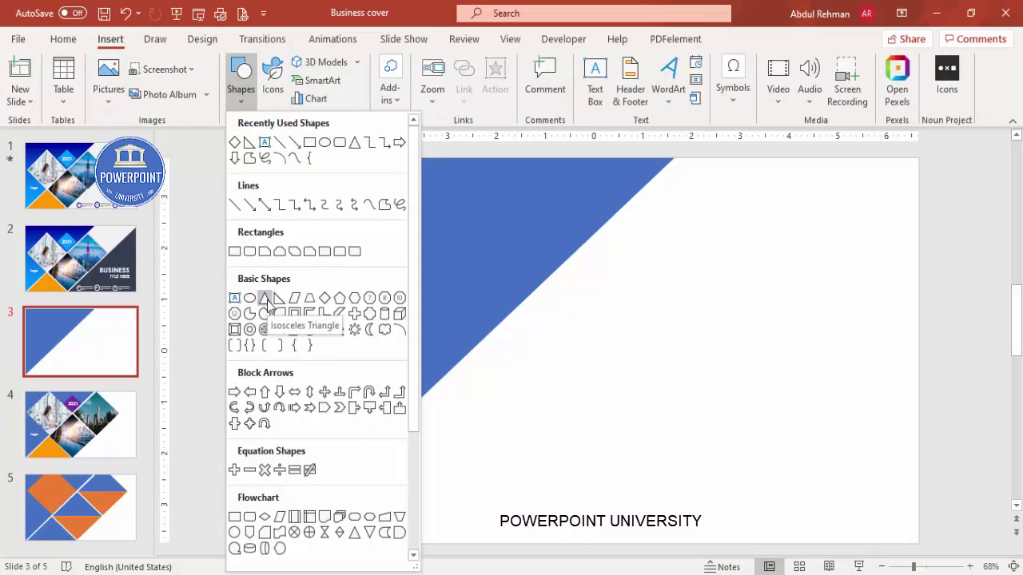
click(265, 299)
drag(469, 542, 277, 449)
drag(489, 489, 496, 488)
mouse_move(497, 444)
mouse_down()
mouse_move(493, 434)
mouse_move(502, 435)
mouse_up()
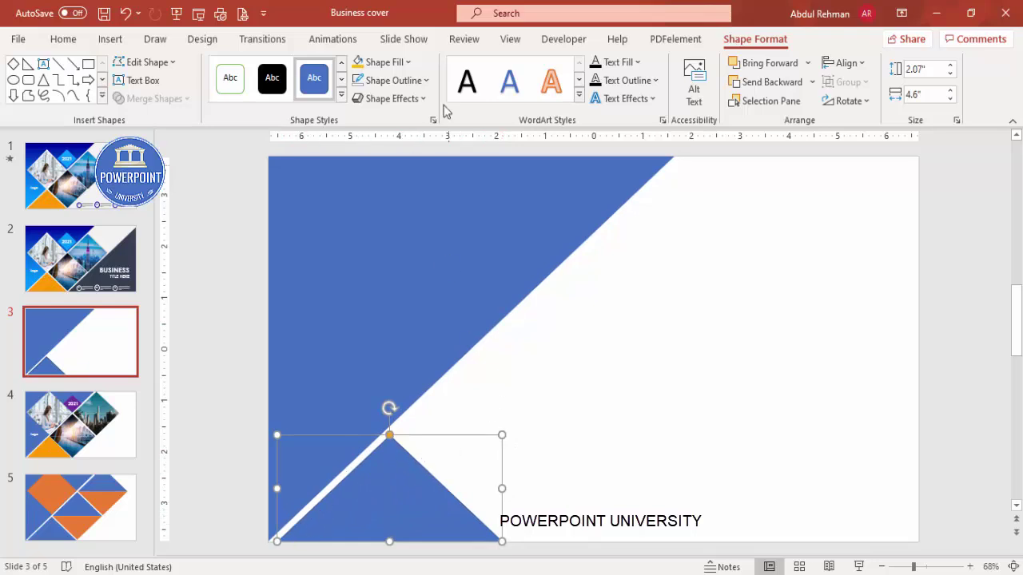
Remove the small isosceles triangle's outline.
click(423, 80)
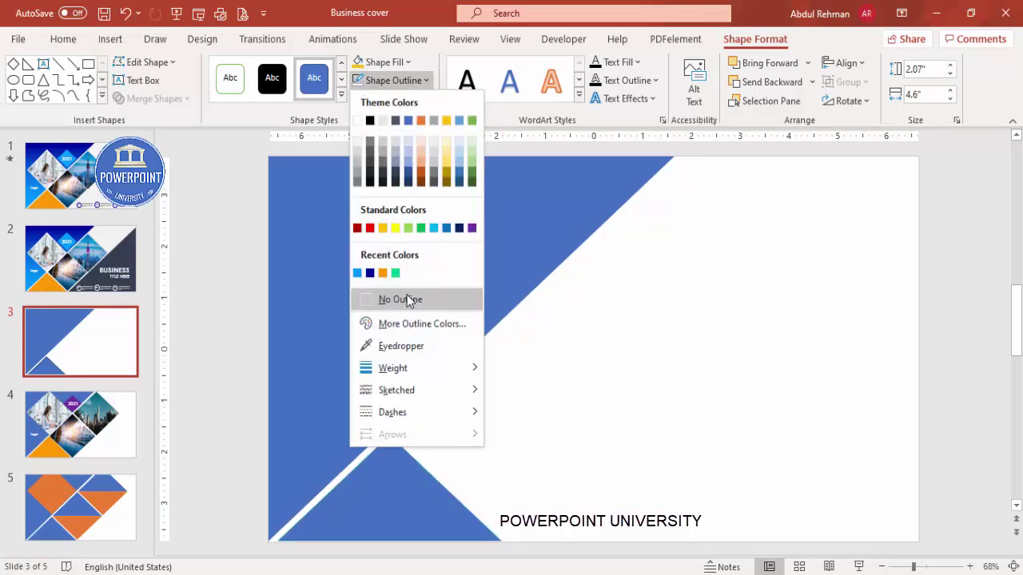
click(407, 299)
click(580, 418)
click(397, 485)
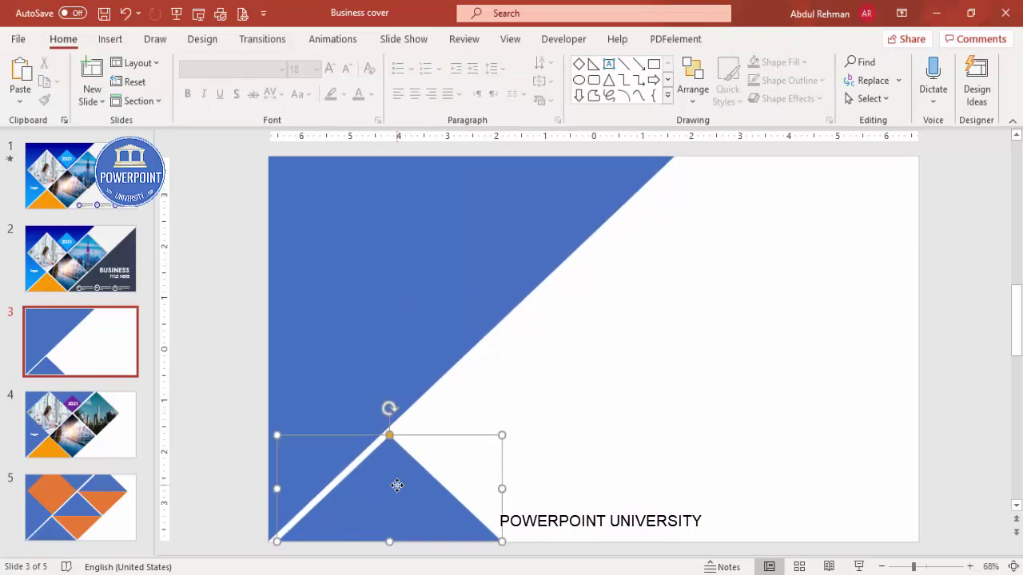
double_click(397, 485)
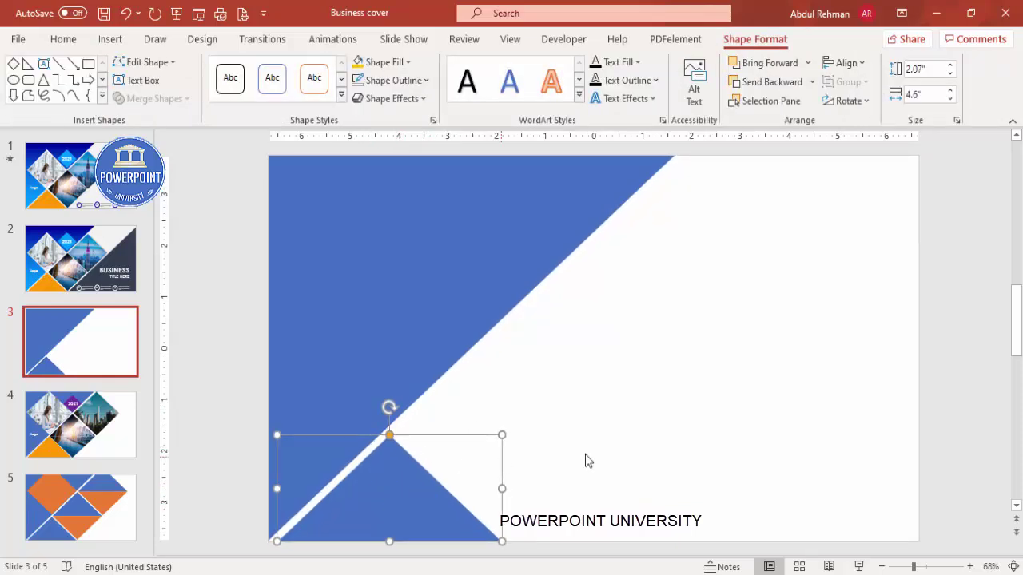
Copy the small triangle to the slide centre, flip a duplicate beneath it, and select both diamond halves.
drag(398, 488, 581, 360)
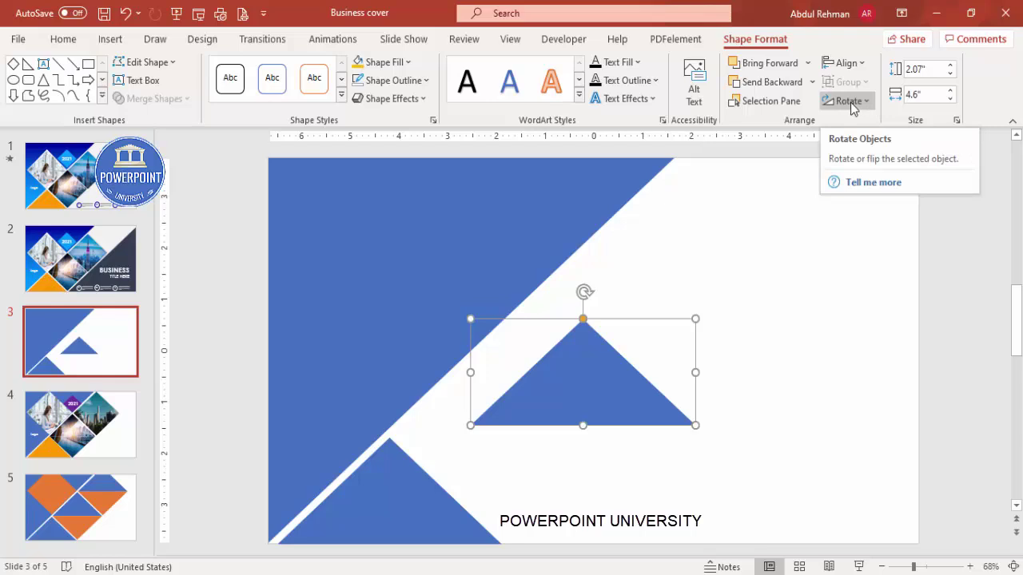
key(ctrl+d)
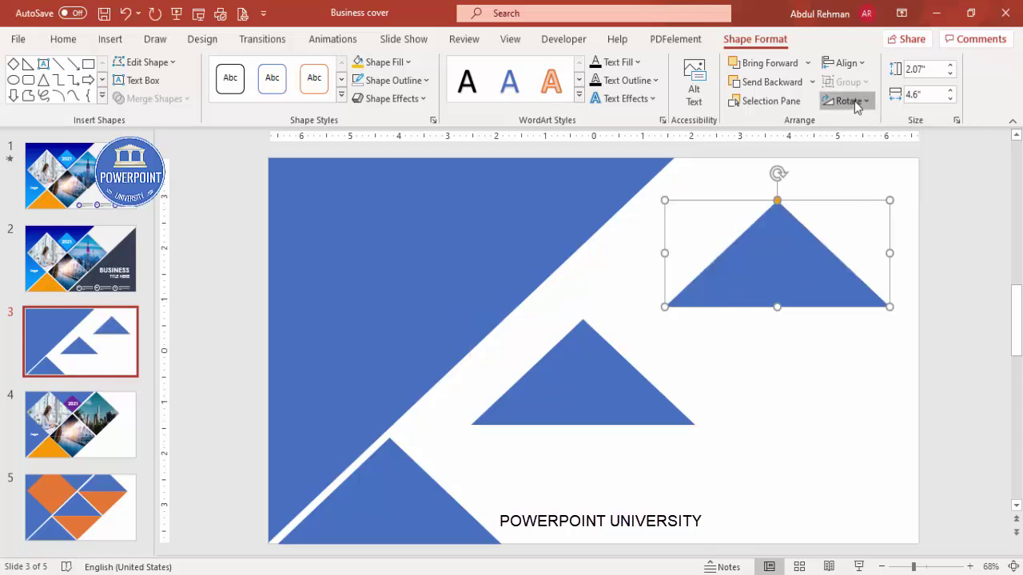
click(856, 104)
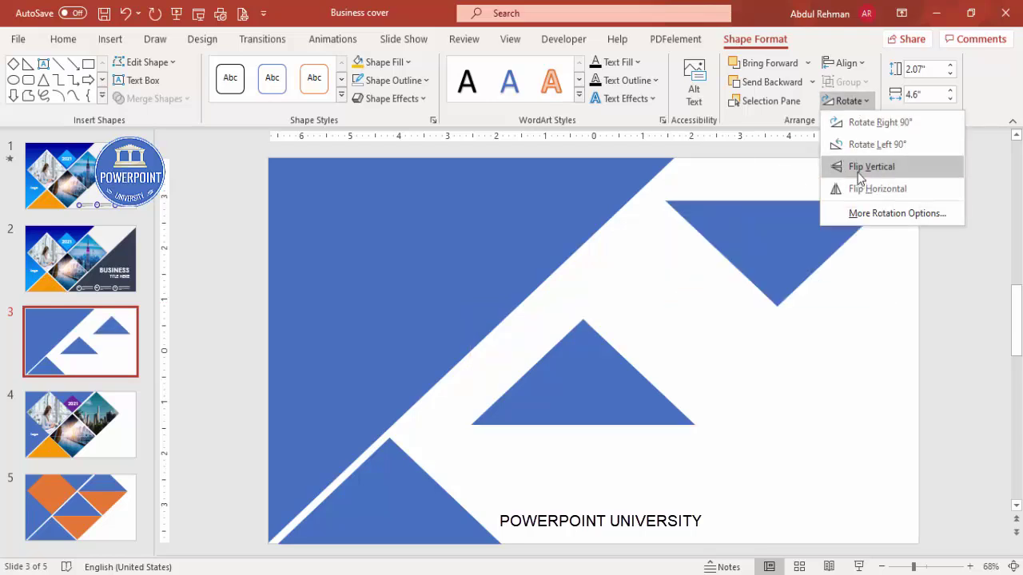
click(859, 173)
drag(781, 231, 589, 453)
click(733, 466)
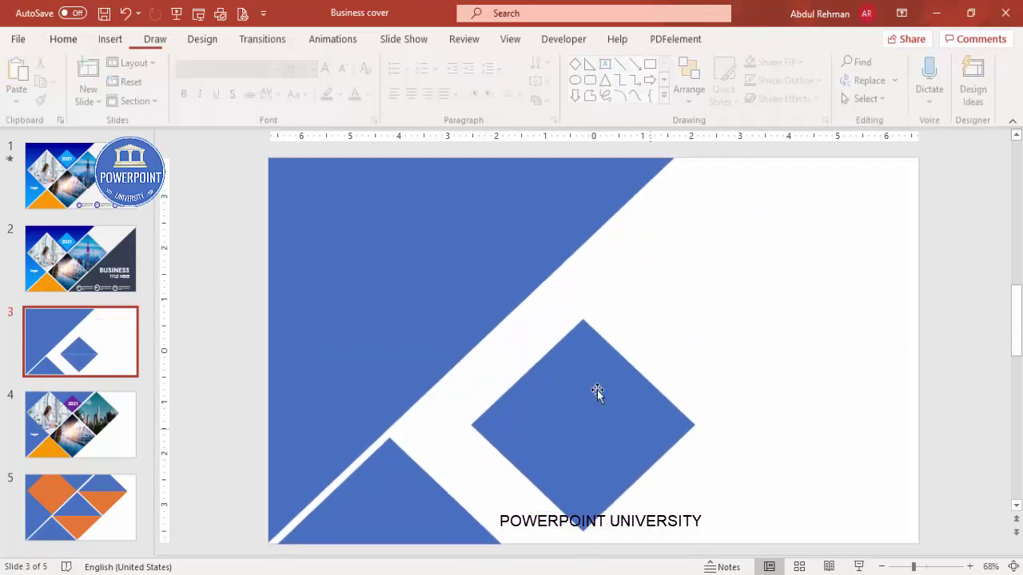
click(592, 394)
shift+click(589, 440)
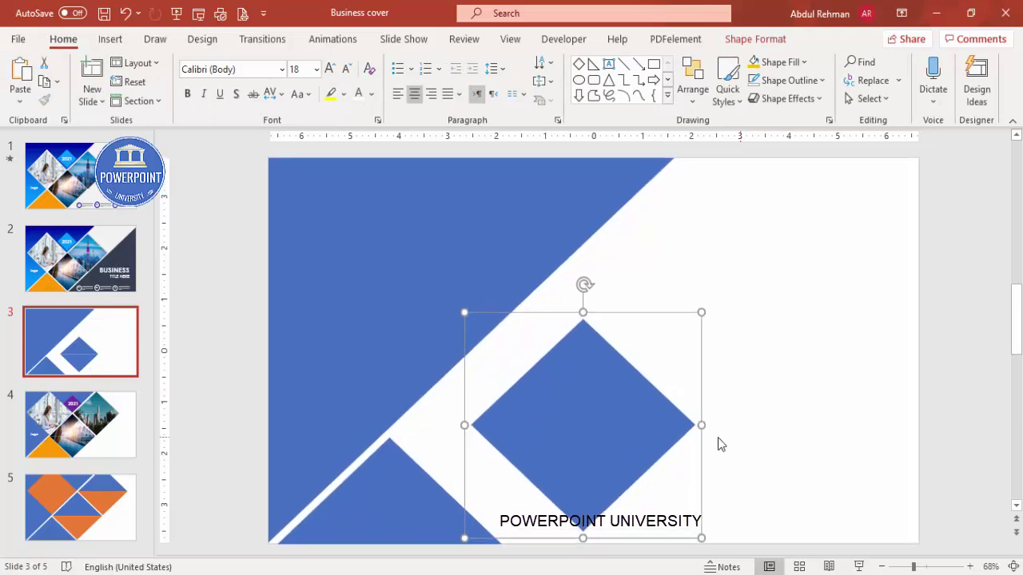
Align the diamond along the diagonal gap and place a duplicate further up-right along the edge.
drag(564, 427, 502, 434)
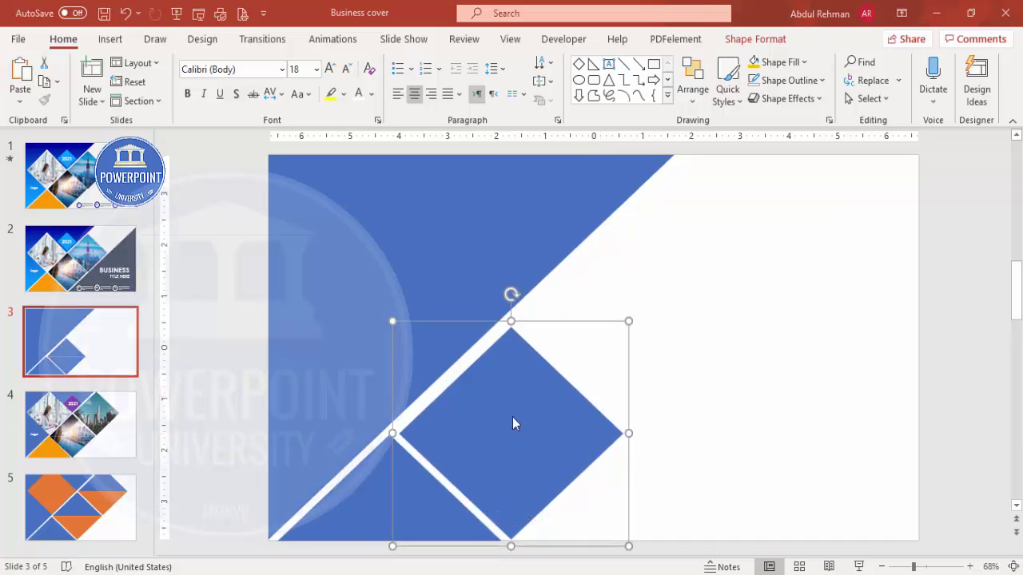
mouse_move(511, 416)
mouse_down()
mouse_move(503, 413)
mouse_move(514, 402)
mouse_up()
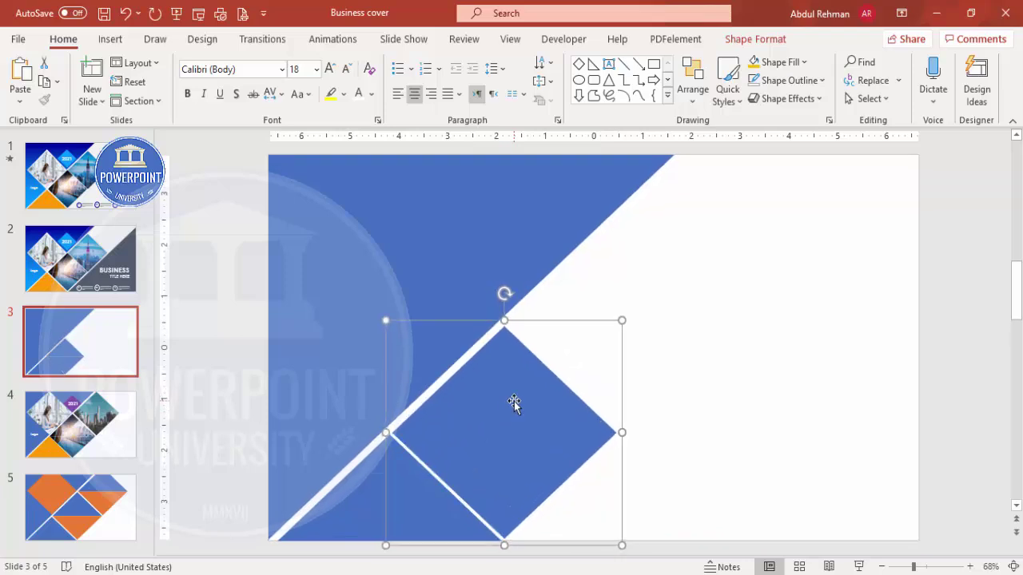
key(ctrl+Right)
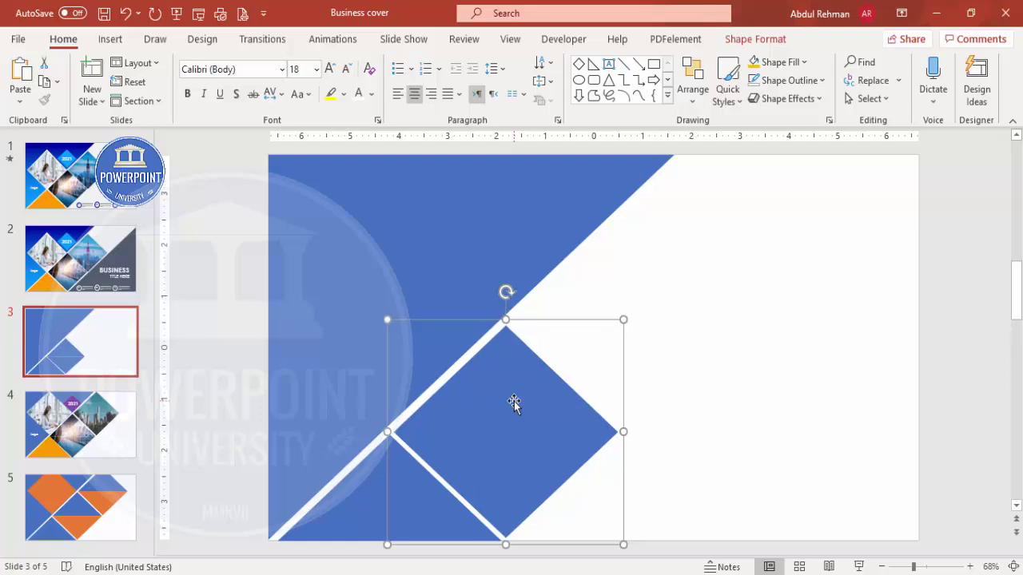
key(ctrl+d)
drag(509, 408, 607, 297)
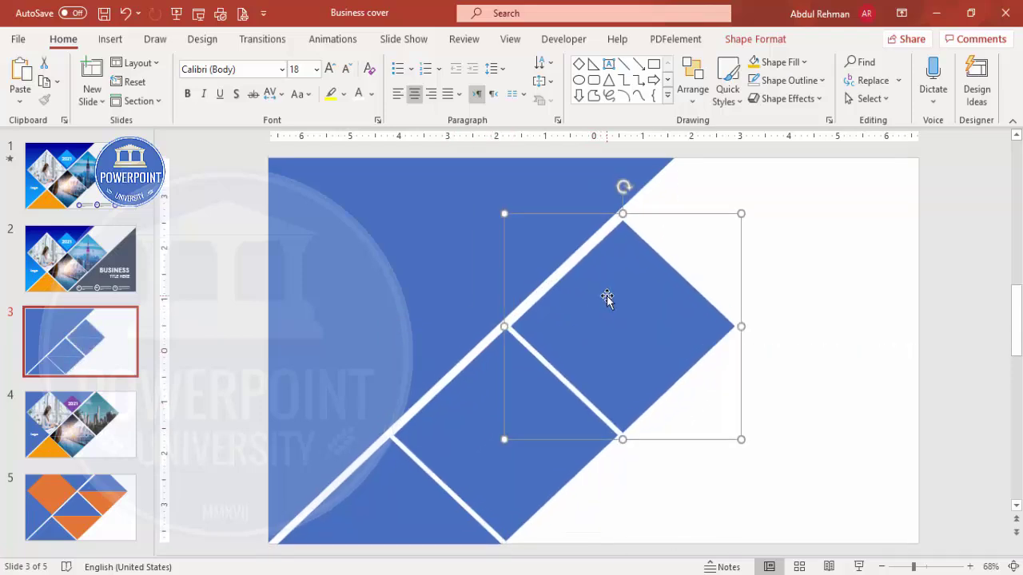
key(ctrl+Up)
key(ctrl+Left)
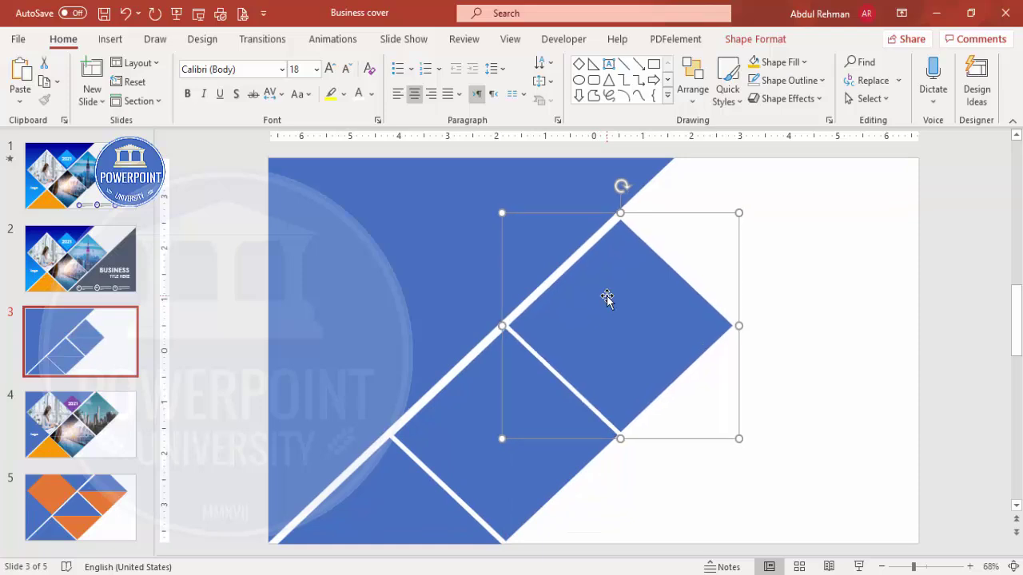
key(ctrl+Up)
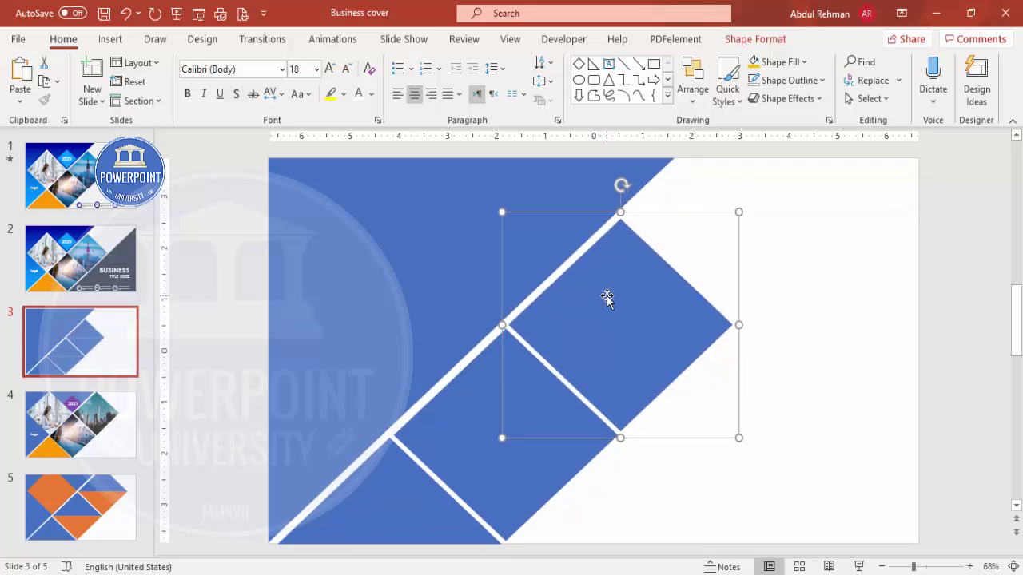
Place a copy of the middle blue diamond to its right.
click(689, 469)
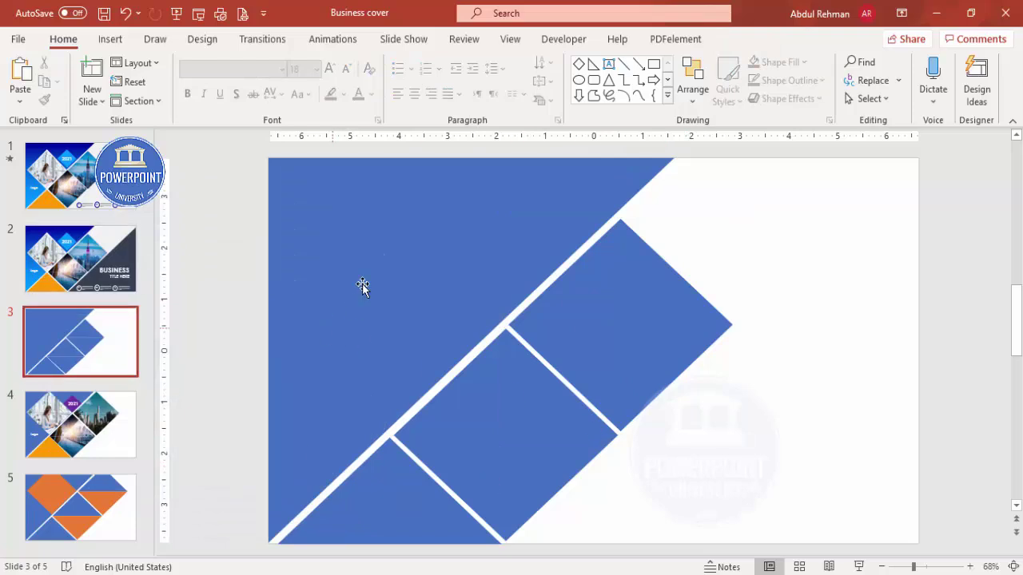
click(499, 383)
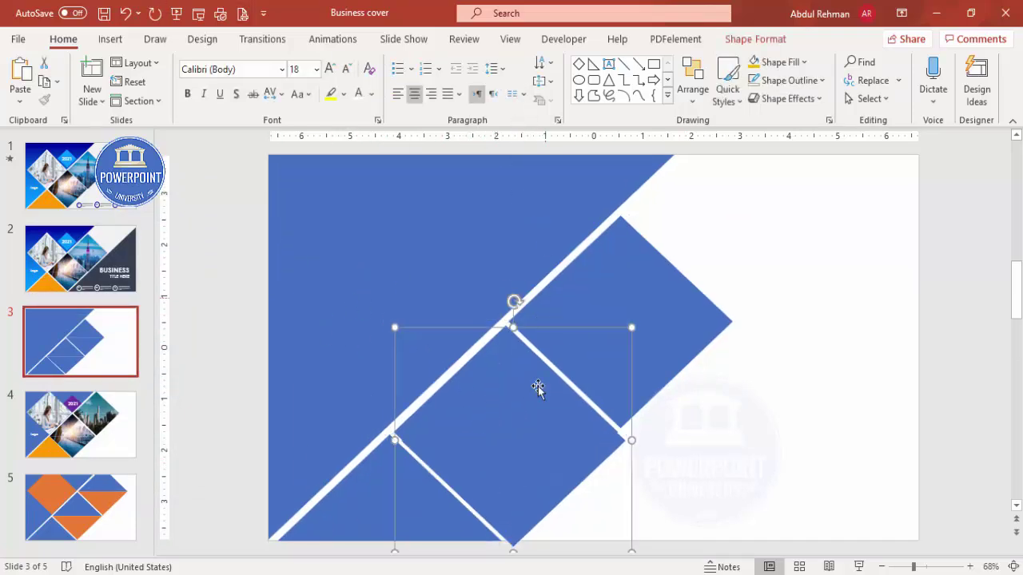
drag(528, 391, 810, 296)
Fill the copied diamond light grey and nudge it into the upper-left gap beside the blue diamonds.
click(769, 66)
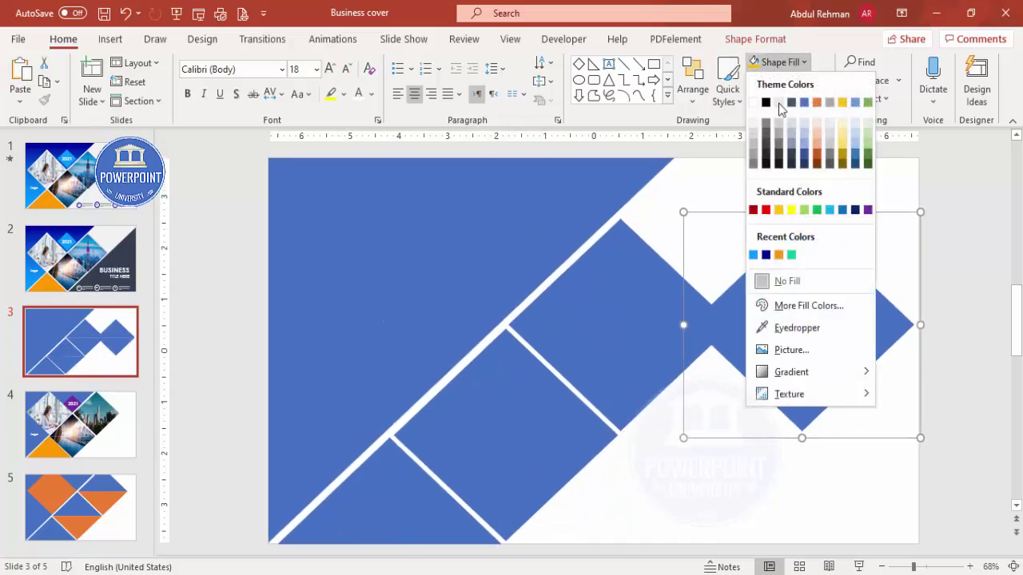
click(796, 138)
drag(824, 334, 410, 334)
key(Left)
key(Up)
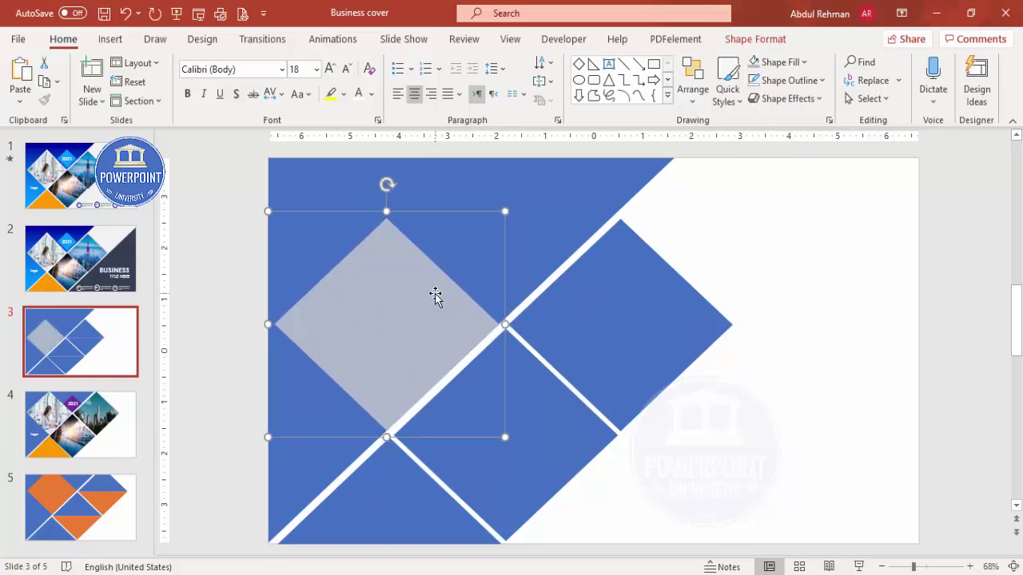
key(Right)
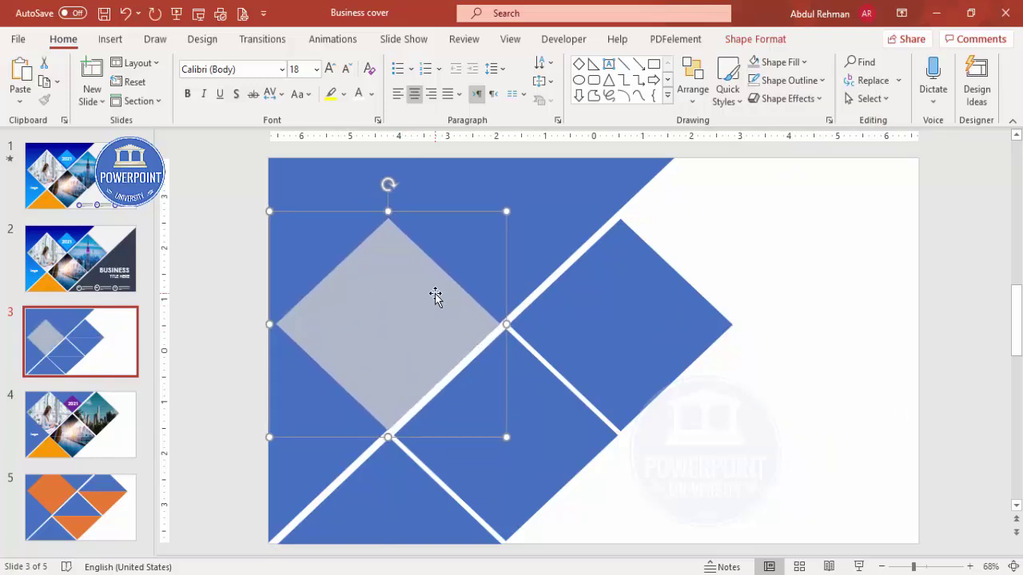
click(719, 484)
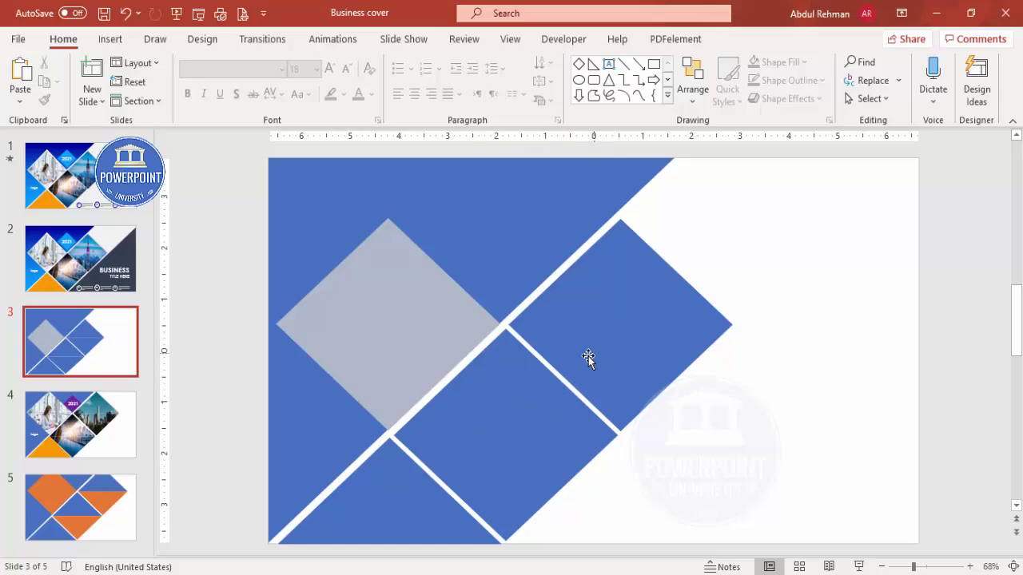
click(502, 363)
Picture-fill the diamonds with a woman at a laptop, a city waterfront, and the Empire State skyline.
right_click(502, 362)
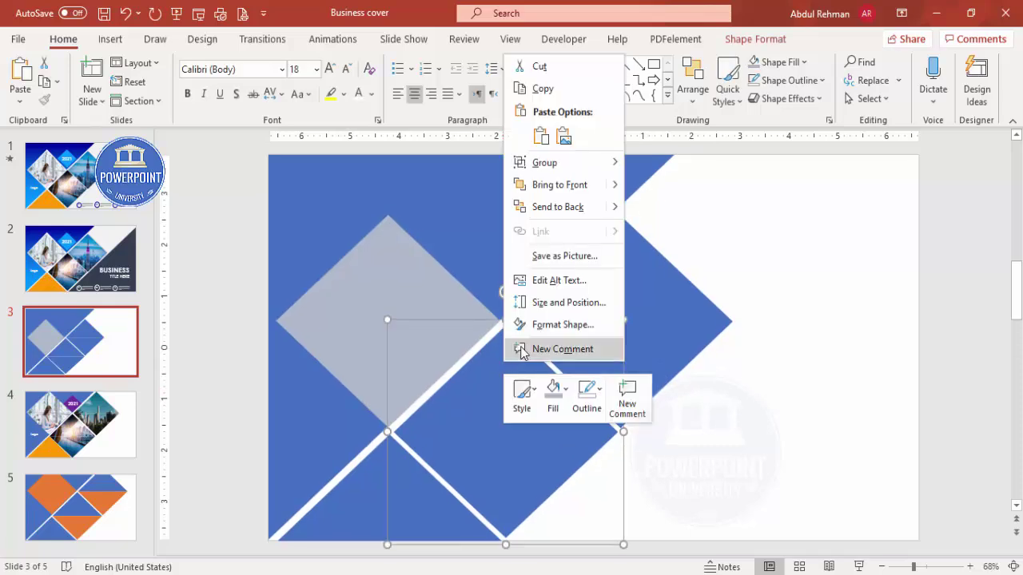
click(570, 321)
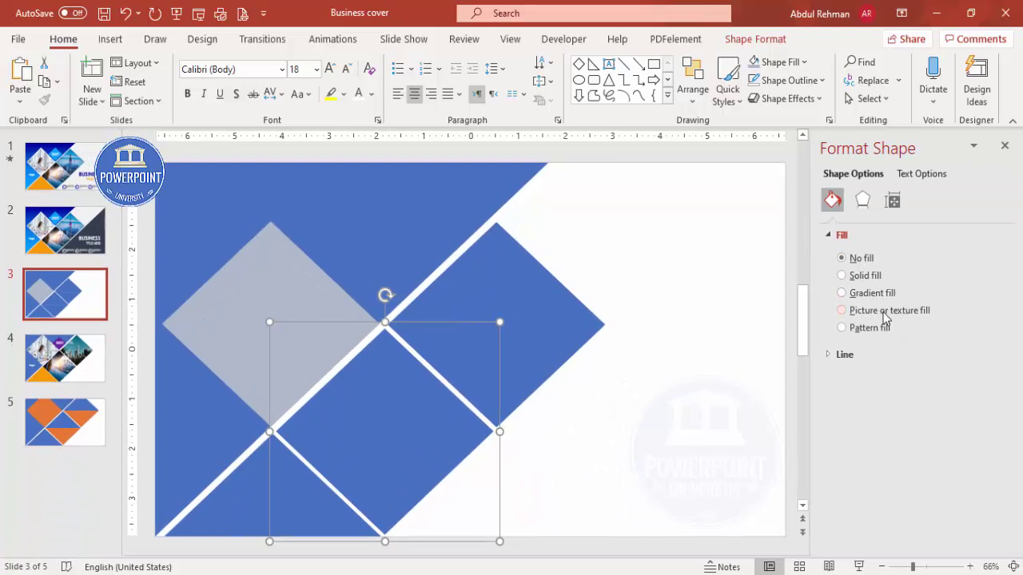
click(884, 313)
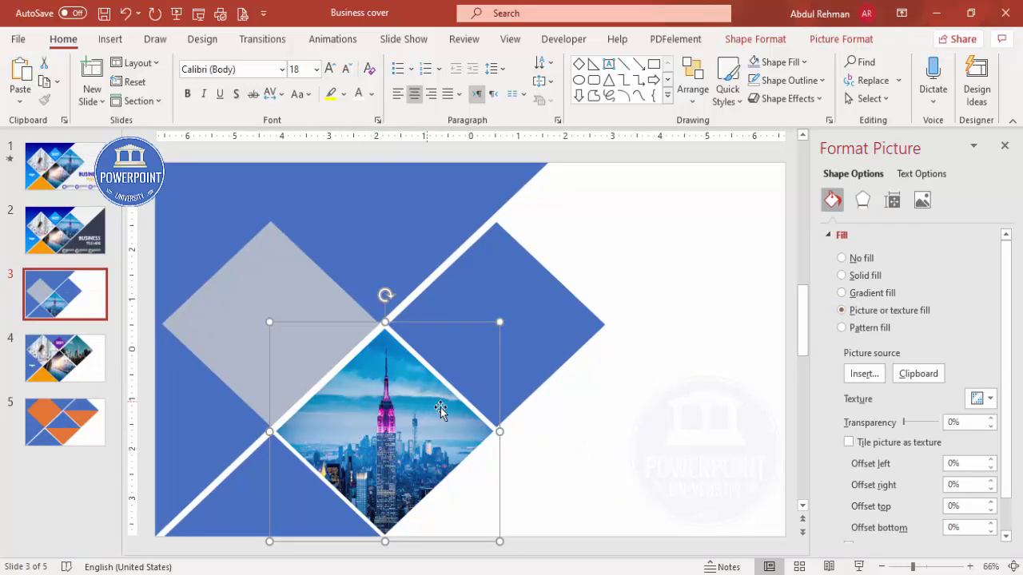
click(513, 292)
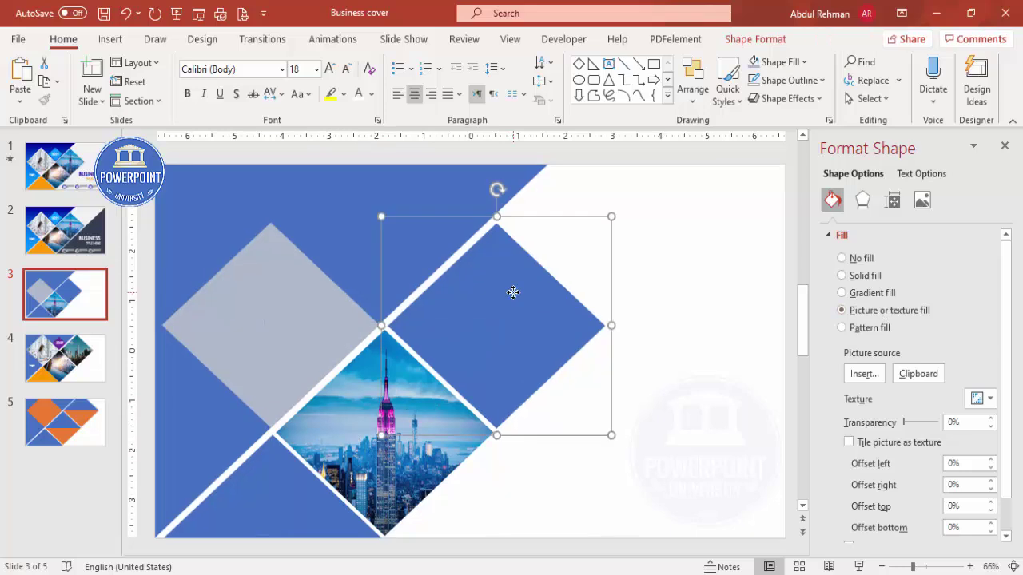
click(846, 312)
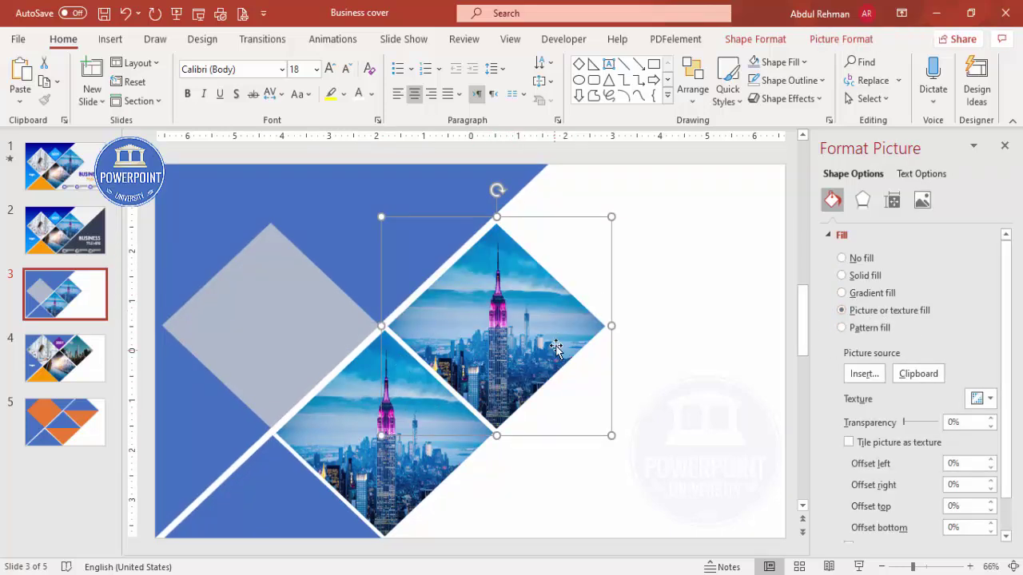
click(334, 413)
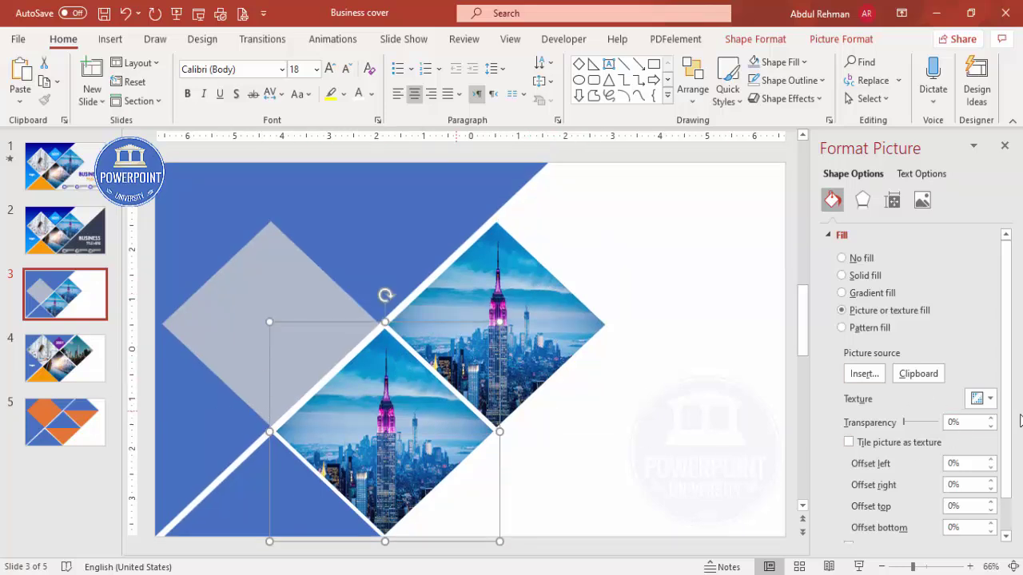
click(864, 375)
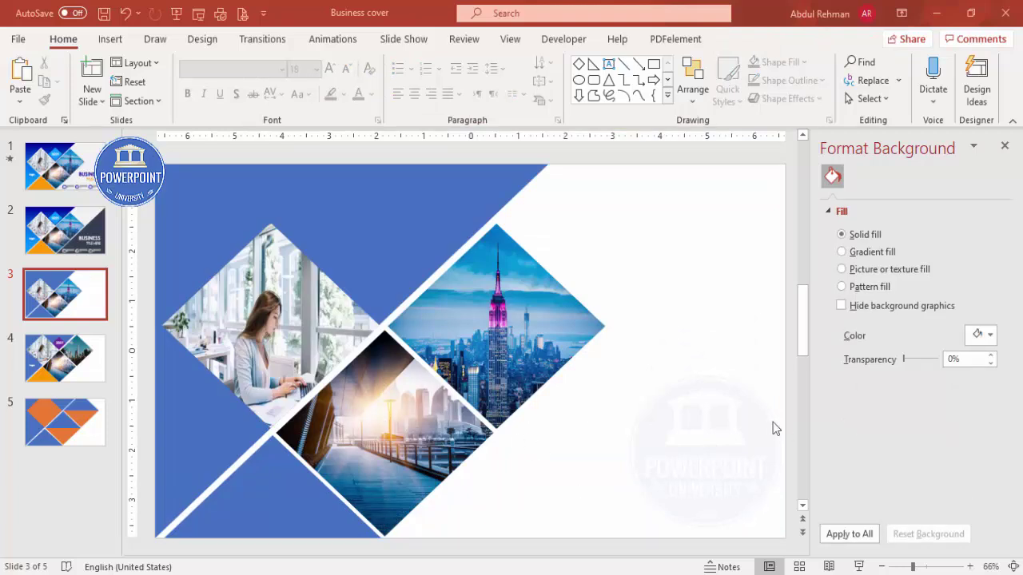
Fill the bottom-left triangle orange.
click(268, 464)
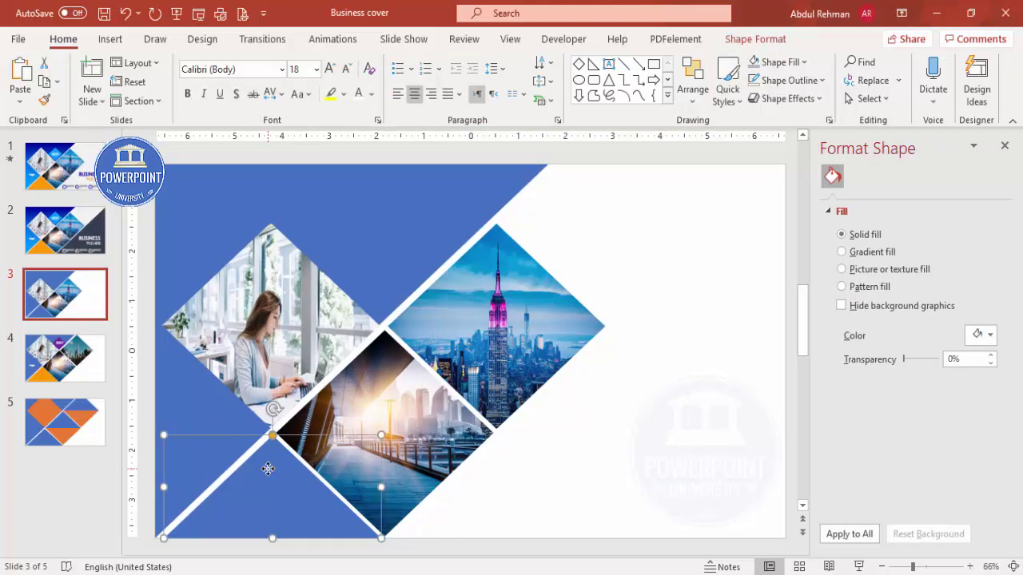
click(770, 68)
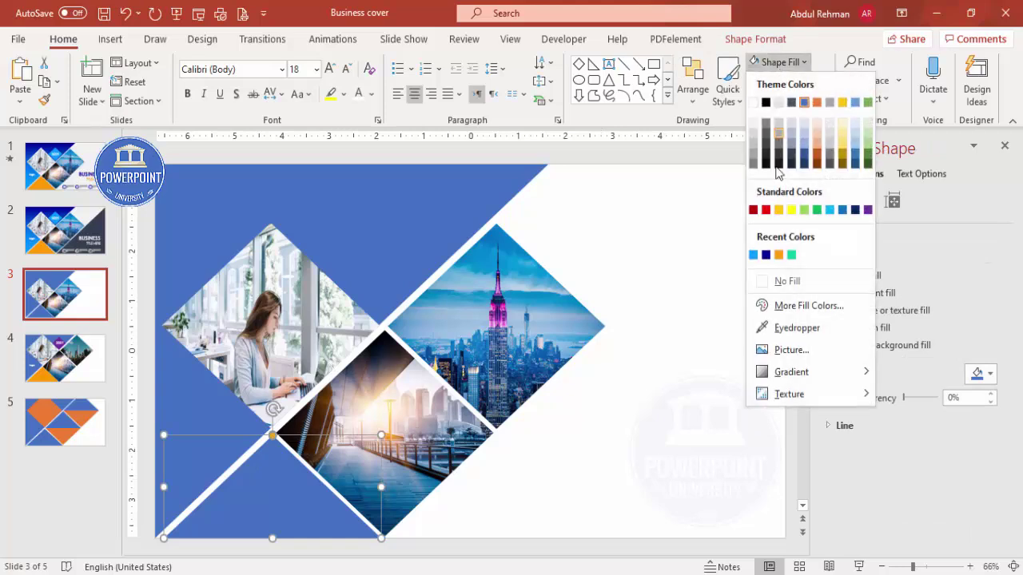
click(786, 254)
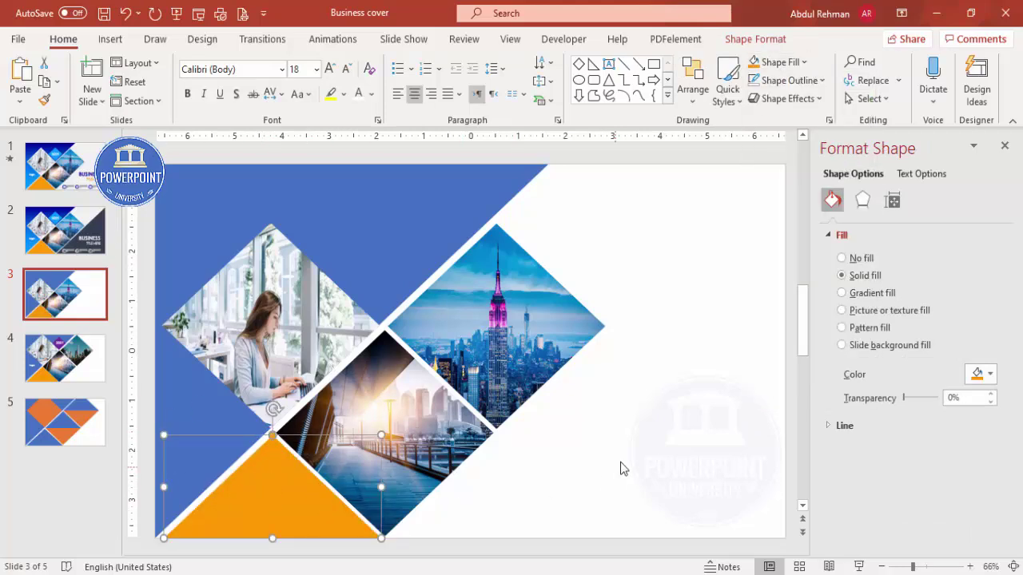
click(557, 451)
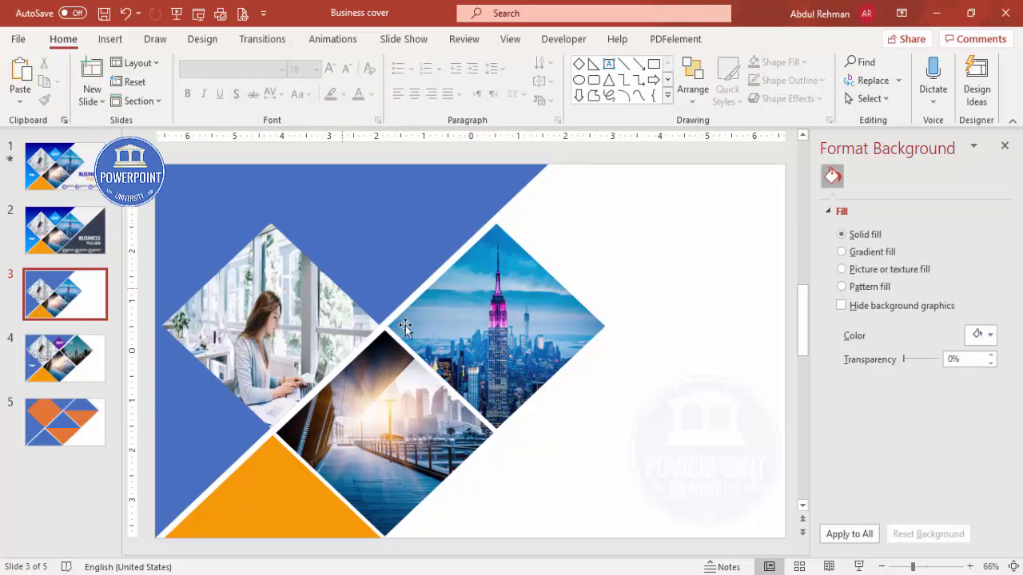
Copy a photo diamond, give it a solid light-blue fill, and shrink it into the top-centre gap.
click(377, 390)
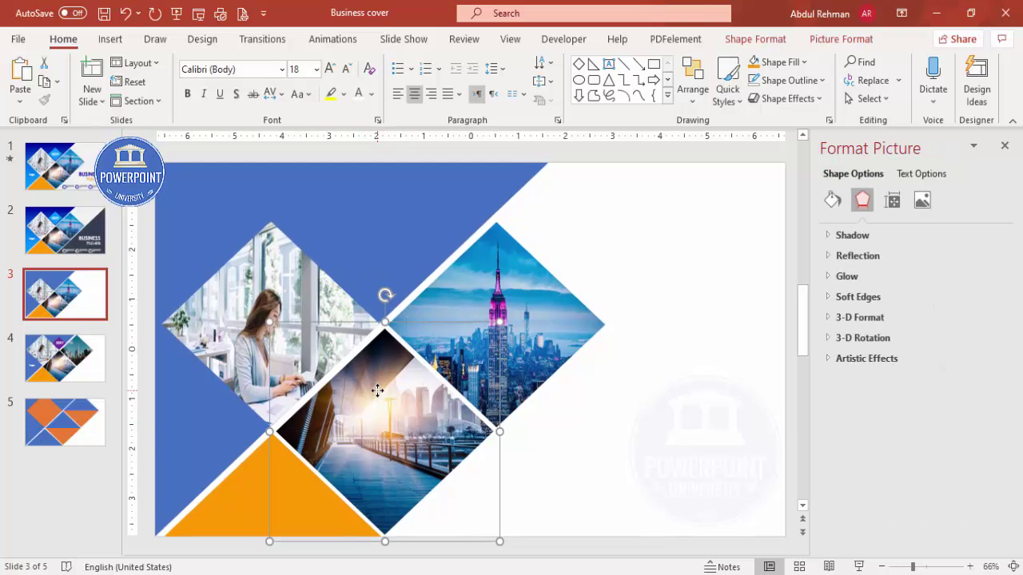
drag(388, 429, 688, 372)
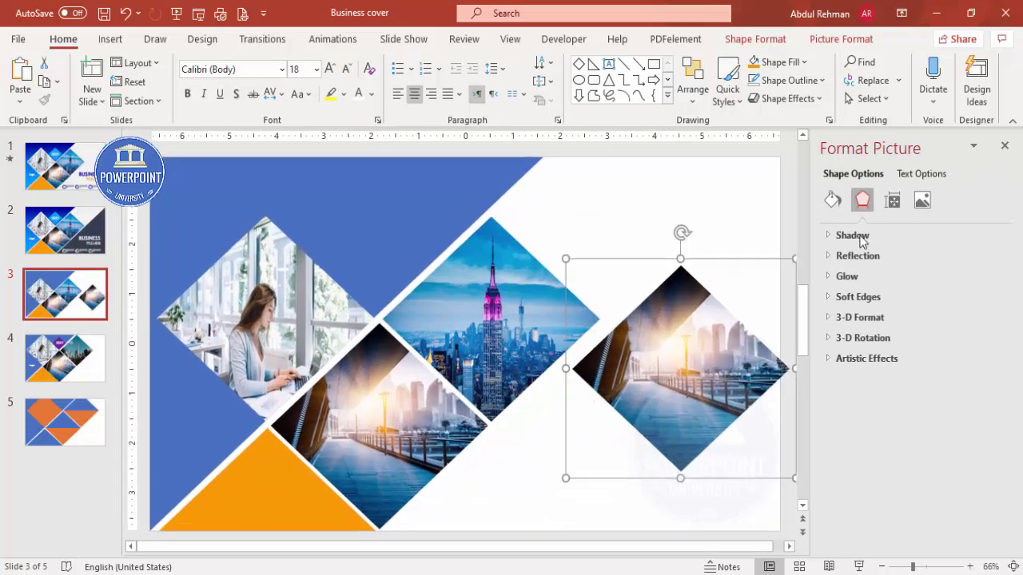
click(832, 200)
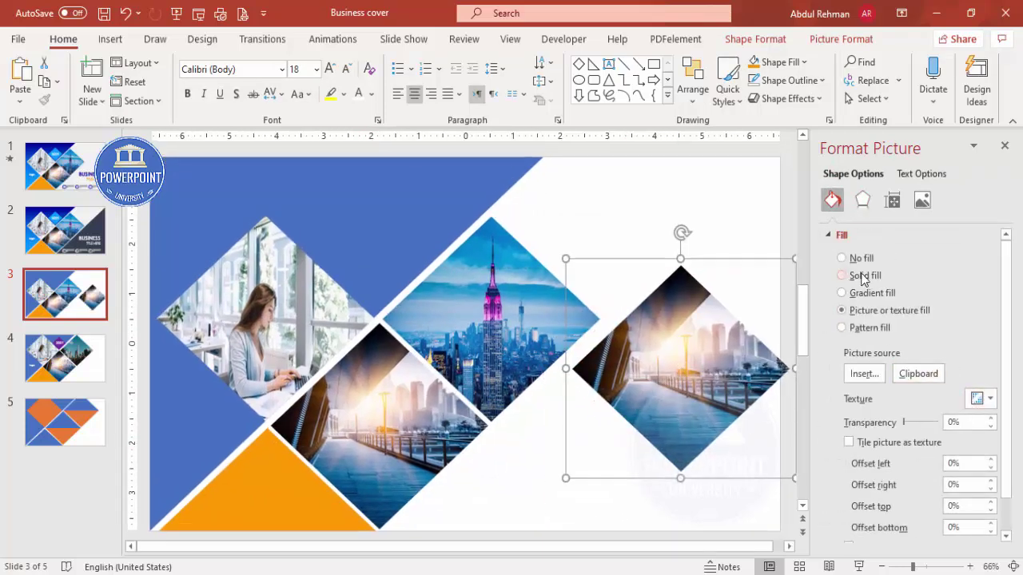
click(862, 276)
click(983, 357)
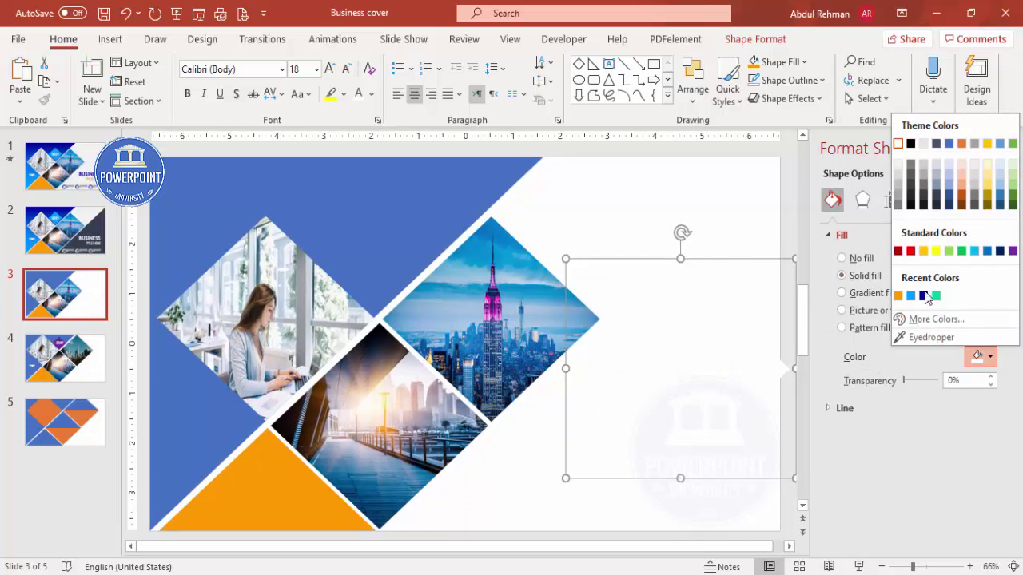
click(923, 296)
drag(642, 343, 344, 236)
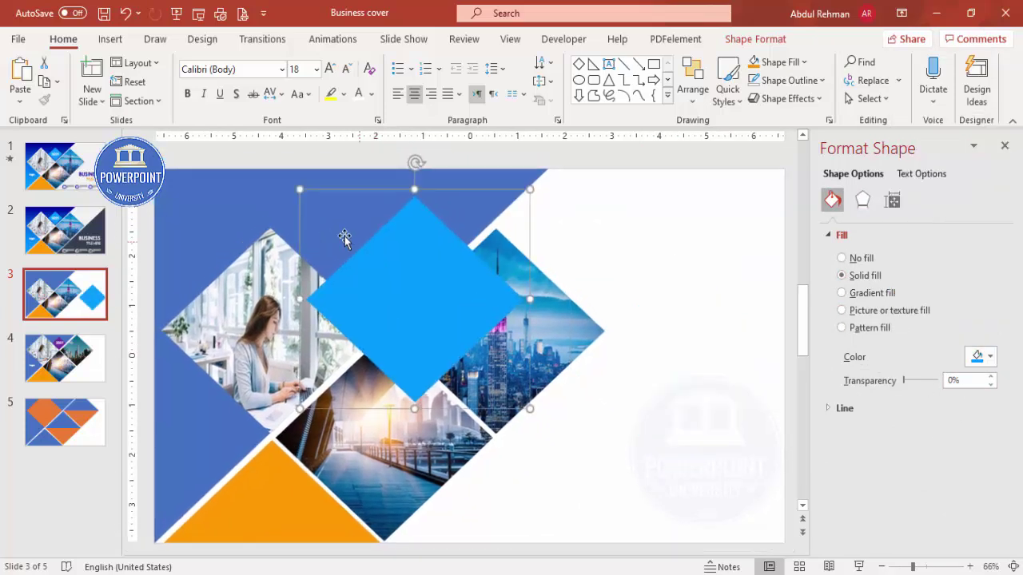
drag(308, 199, 386, 264)
click(576, 192)
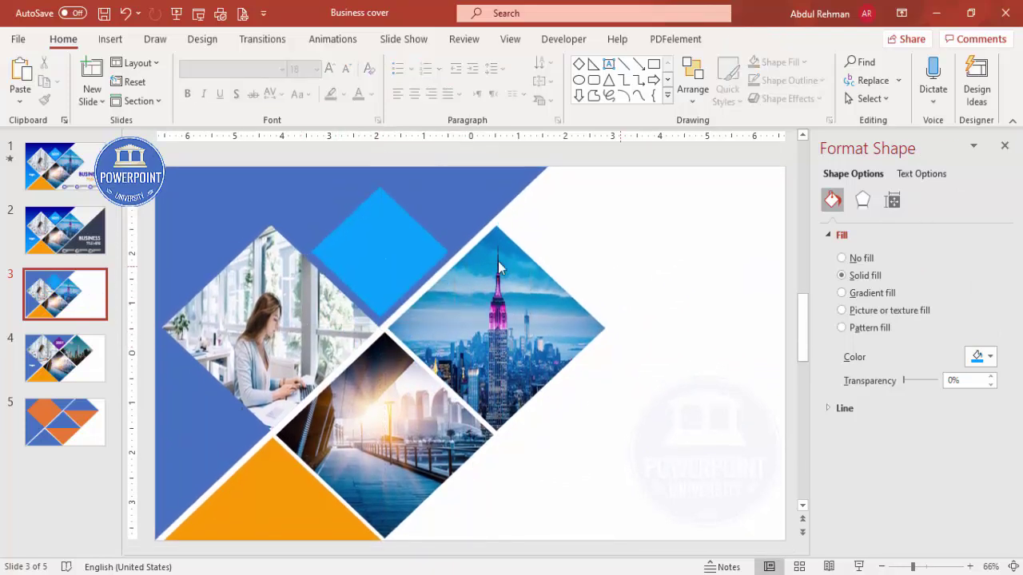
Add a centred text box reading '2021' on the blue diamond.
click(101, 48)
click(594, 84)
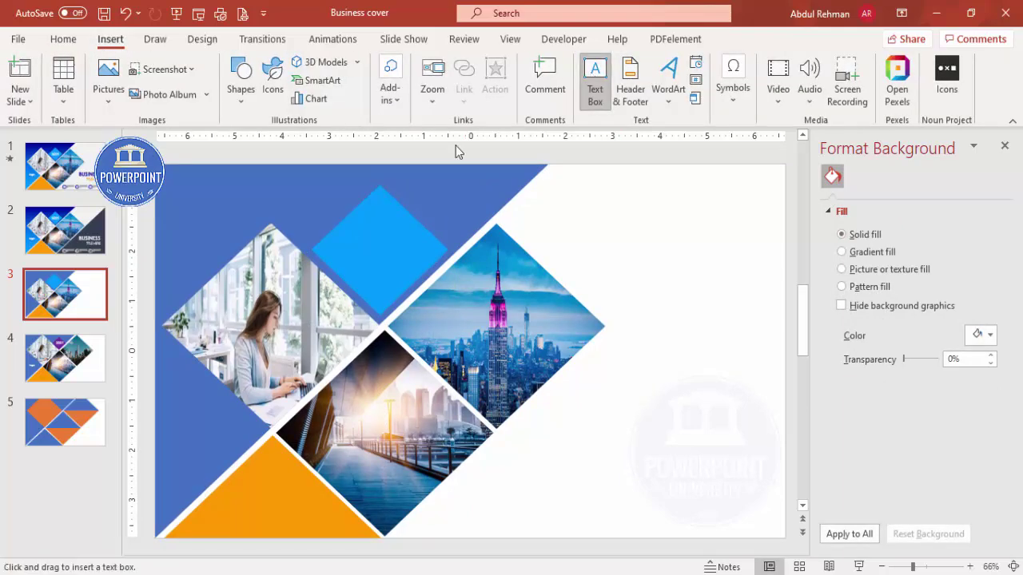
drag(341, 243, 430, 267)
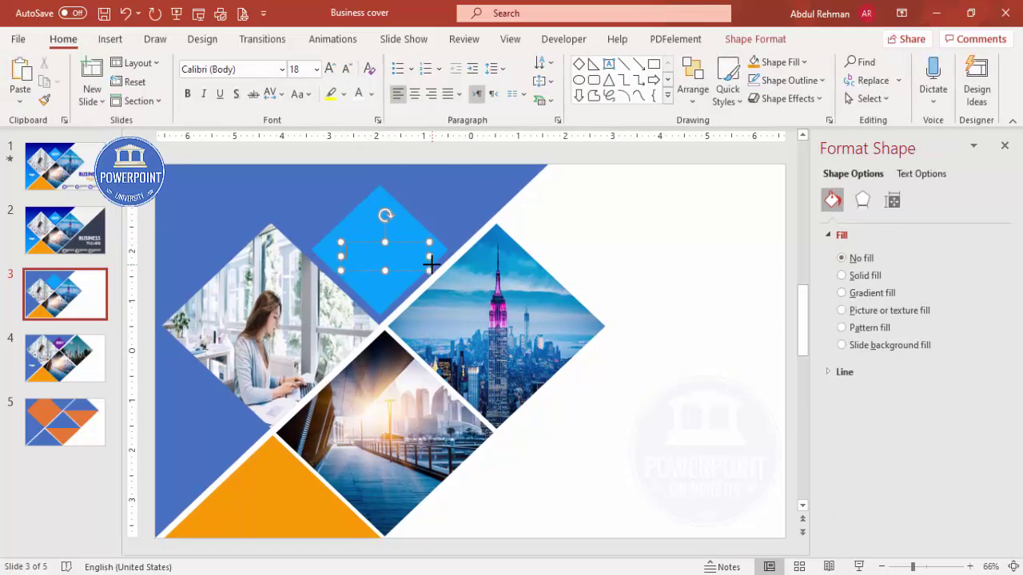
text(2021)
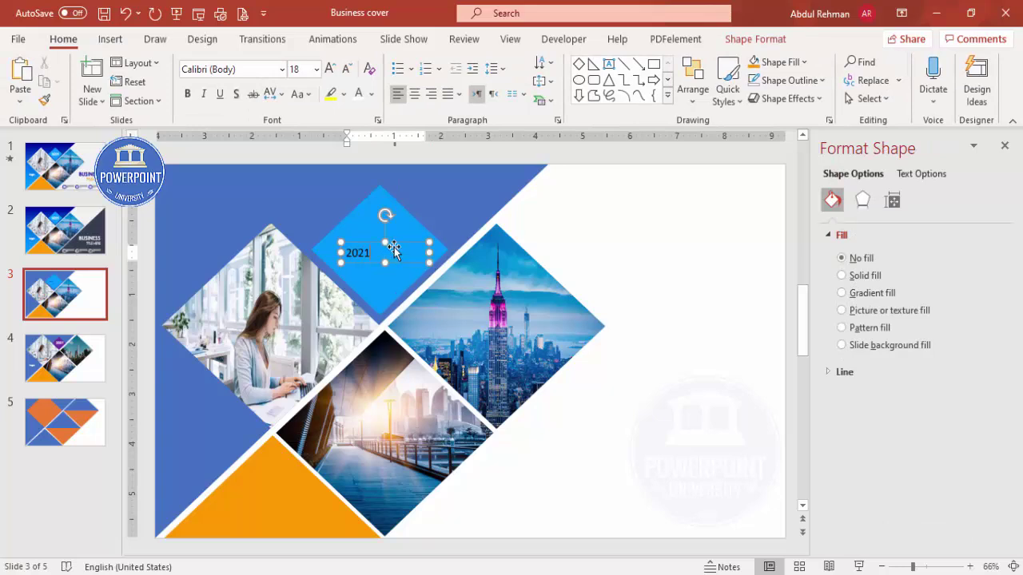
click(392, 243)
click(415, 94)
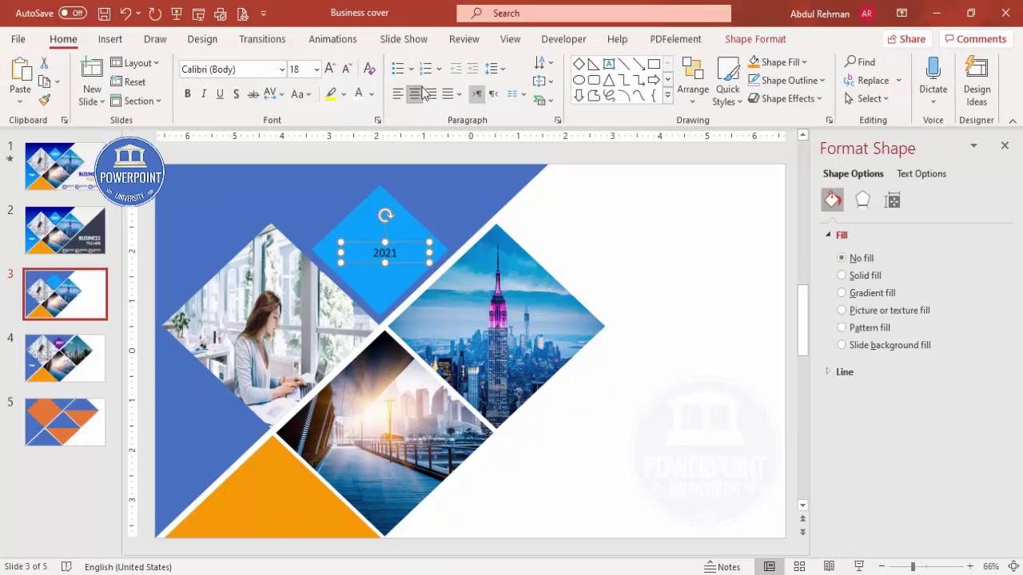
Format '2021' as white, bold Century Gothic at 44 pt and centre it in the diamond.
click(371, 94)
click(361, 136)
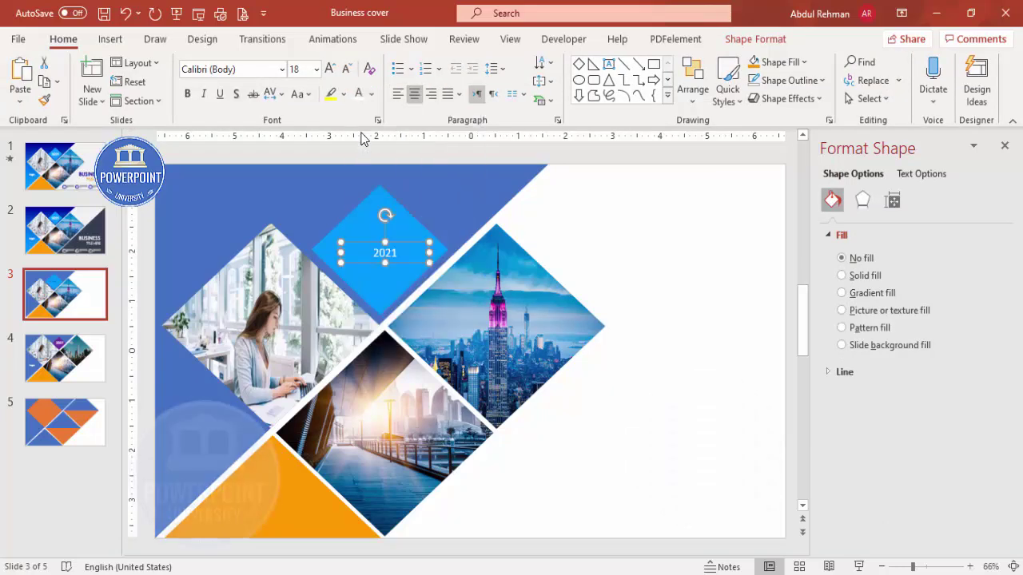
click(256, 70)
text(Century Gothic)
key(Return)
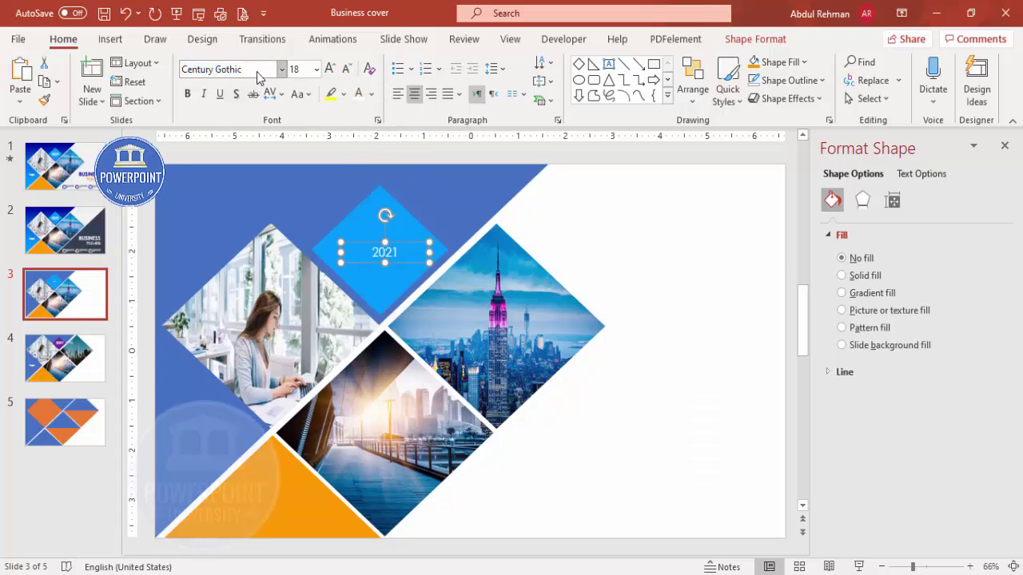
key(ctrl+b)
click(329, 68)
click(330, 69)
click(329, 68)
click(330, 69)
click(329, 69)
click(329, 68)
click(329, 69)
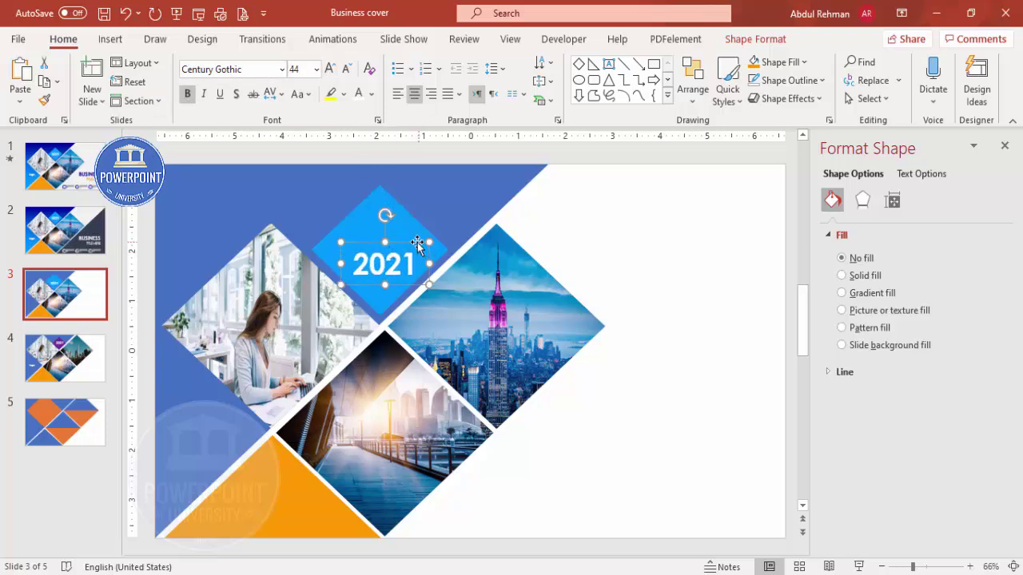
drag(416, 240, 401, 232)
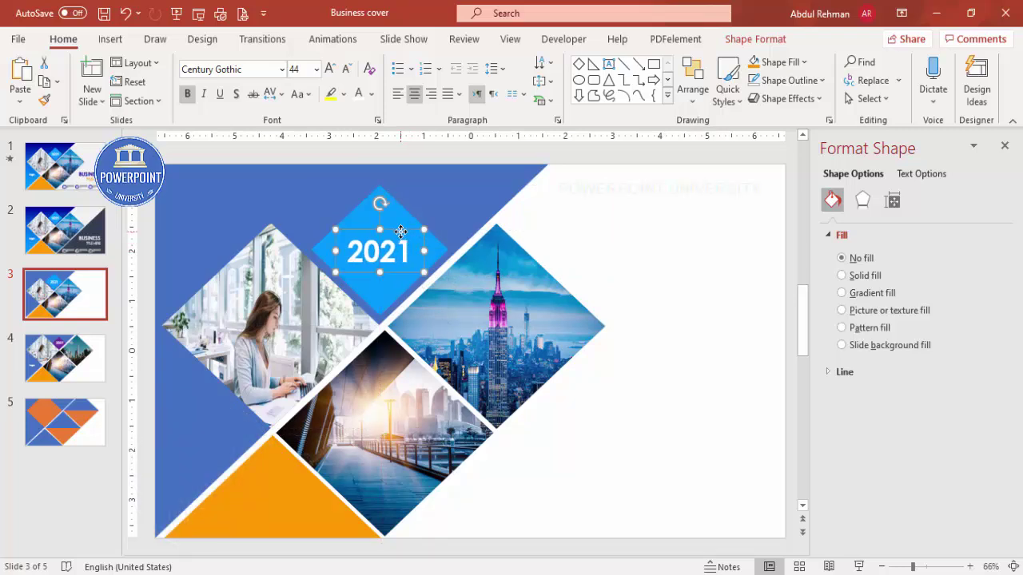
click(651, 270)
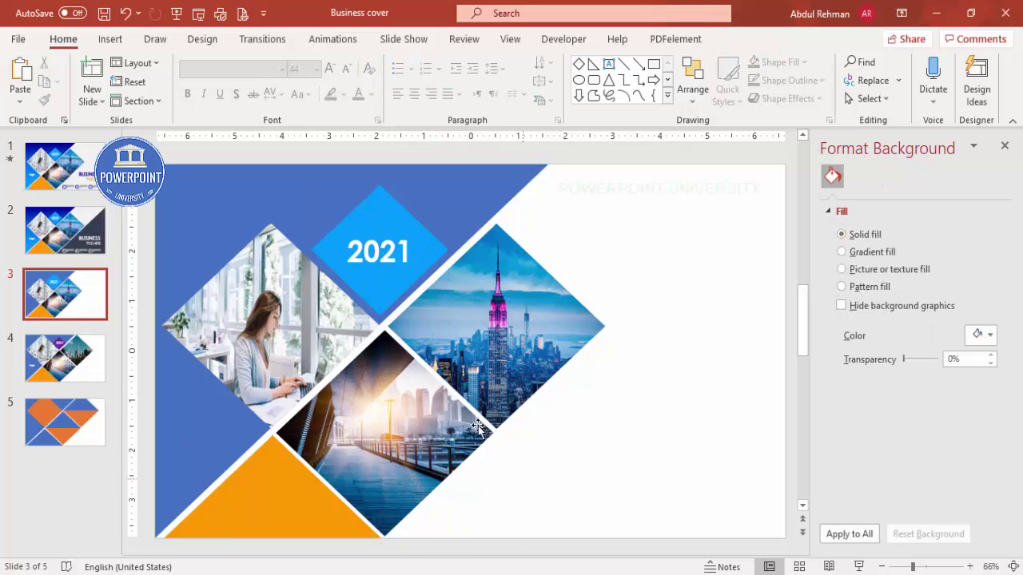
Give the large blue triangle a gradient fill, flip it horizontally and vertically, and move it right.
click(207, 208)
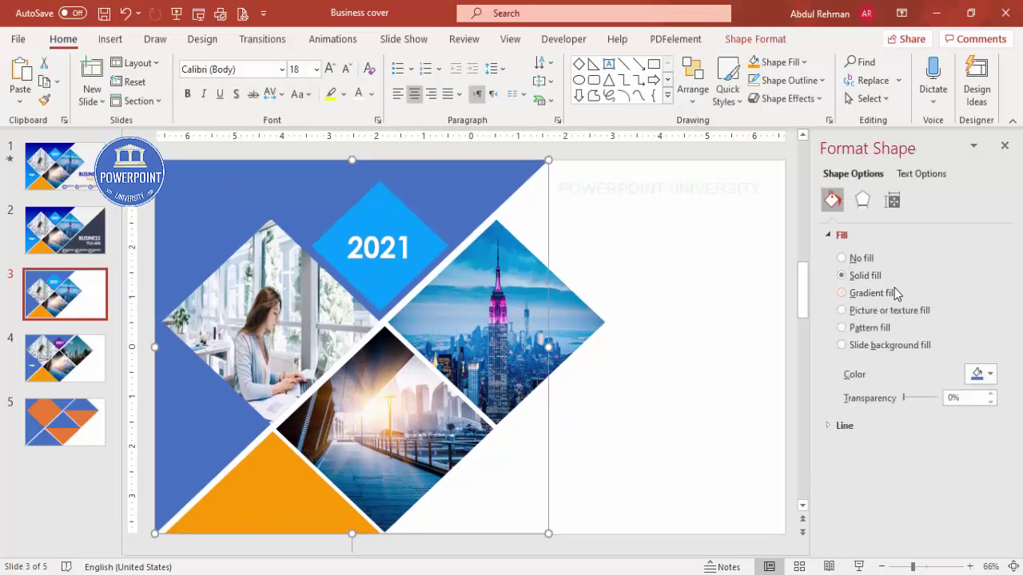
click(888, 293)
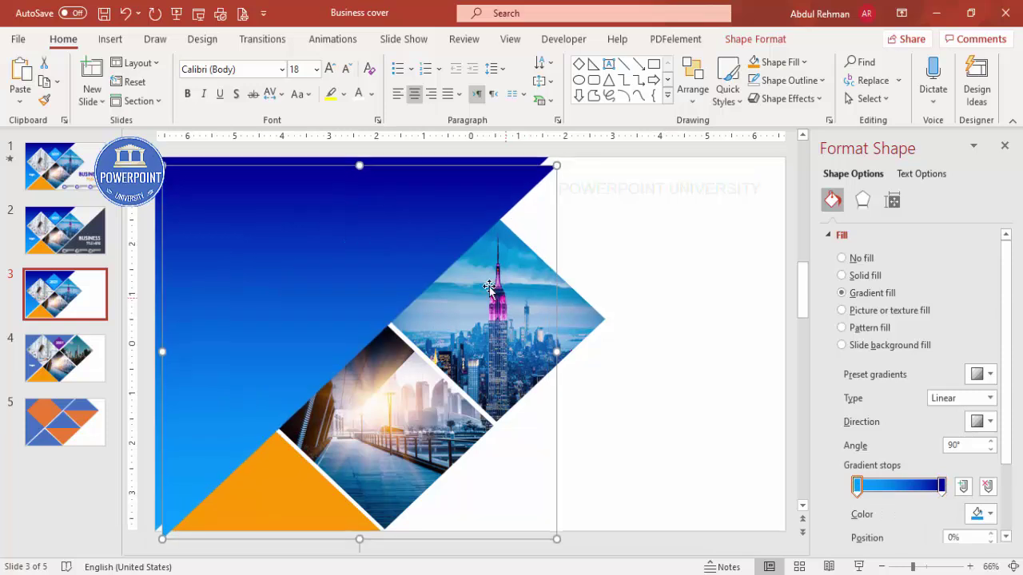
click(755, 38)
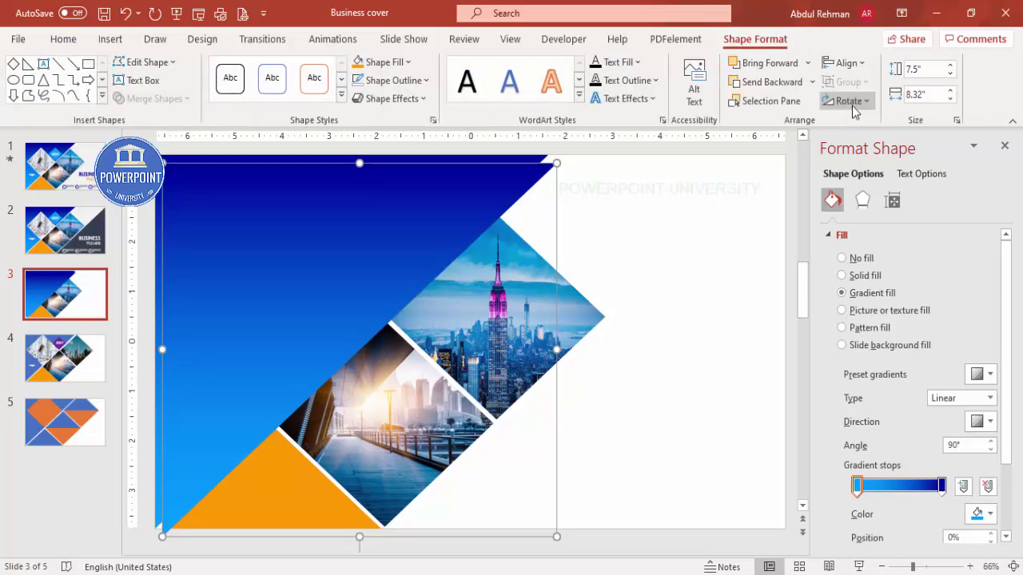
click(847, 100)
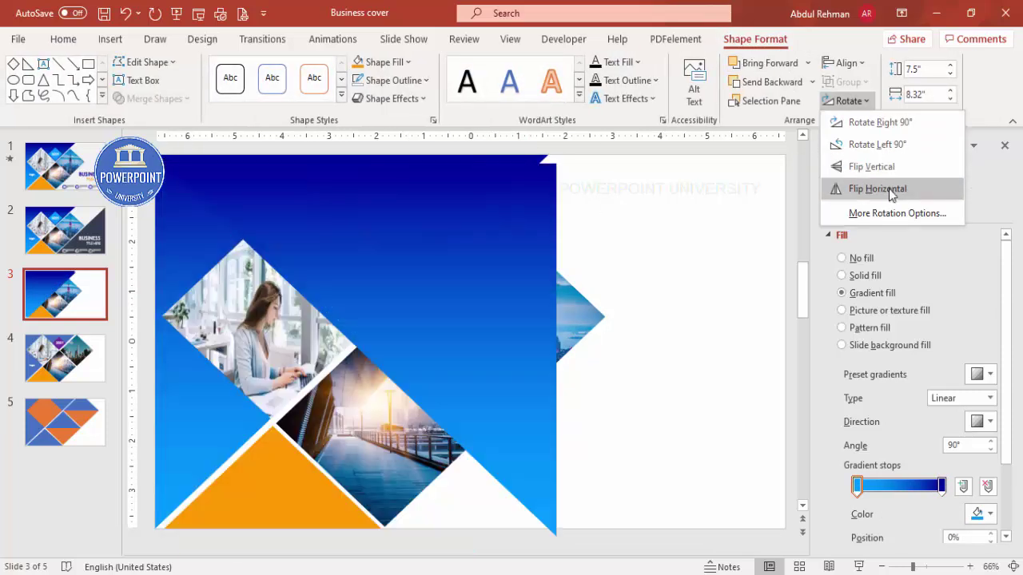
click(877, 189)
click(847, 101)
click(871, 166)
drag(514, 388, 743, 373)
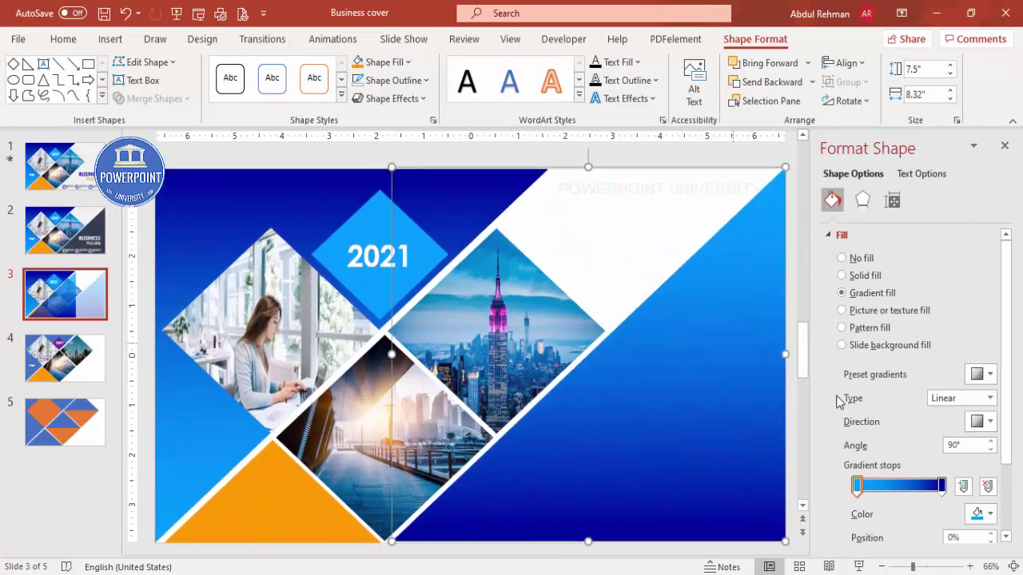
Change the right-side triangle to a solid dark slate fill.
click(865, 276)
click(981, 374)
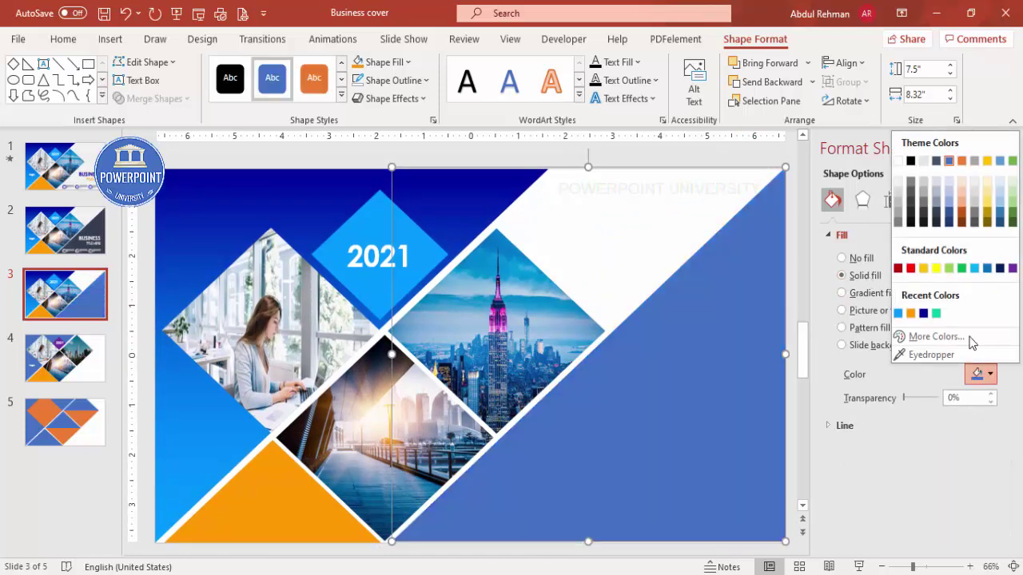
click(950, 214)
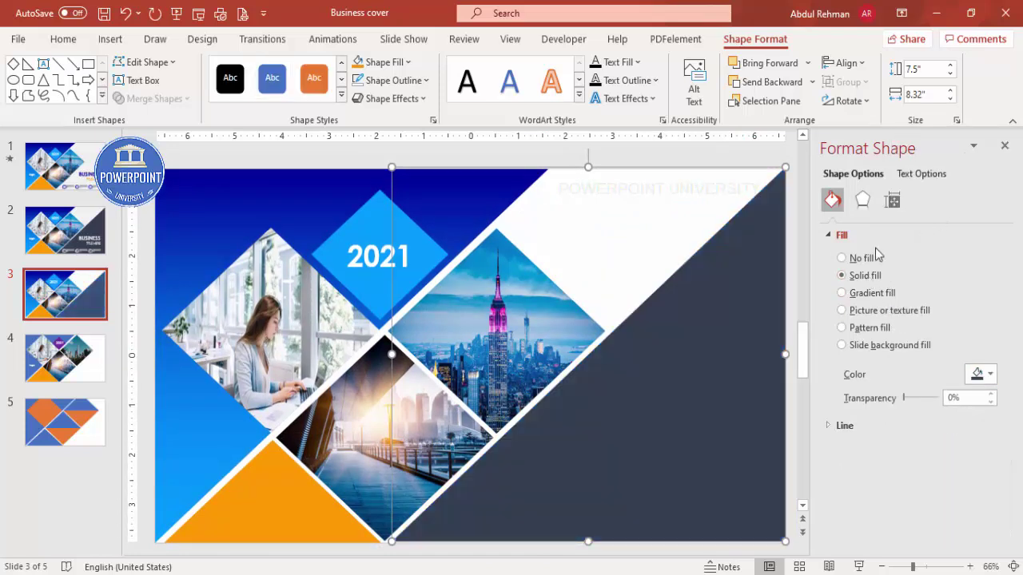
click(565, 161)
click(634, 408)
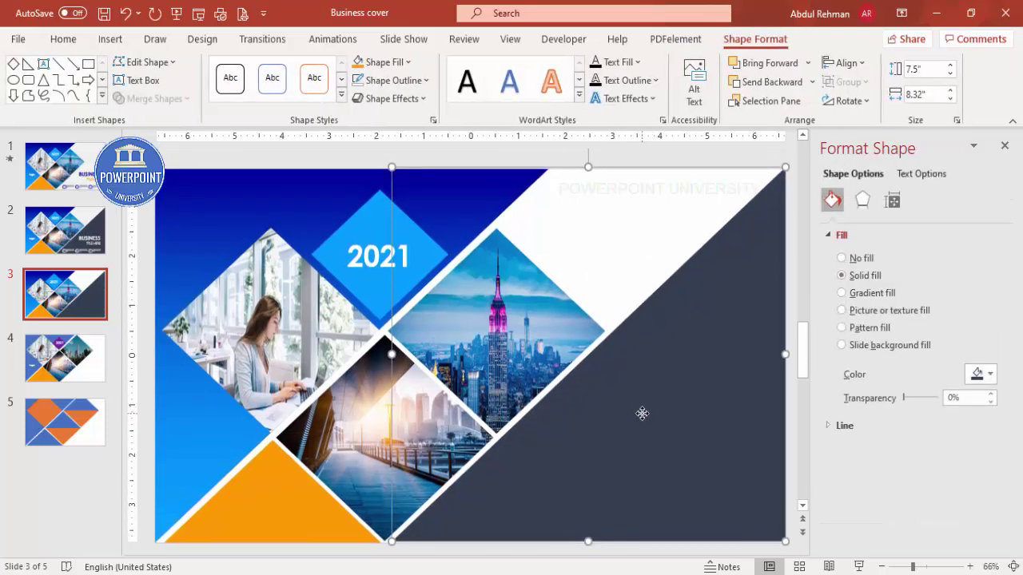
click(384, 163)
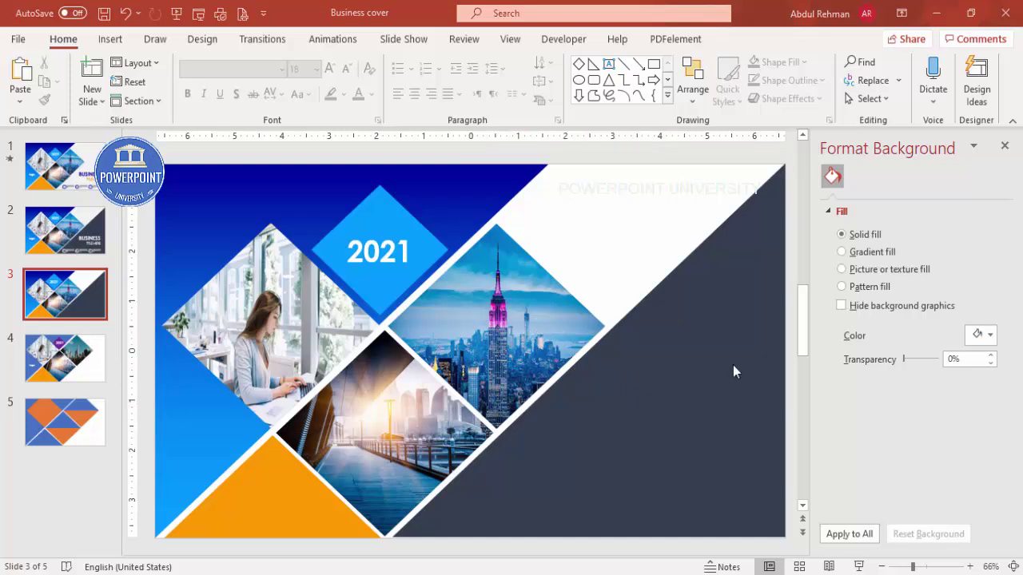
click(503, 243)
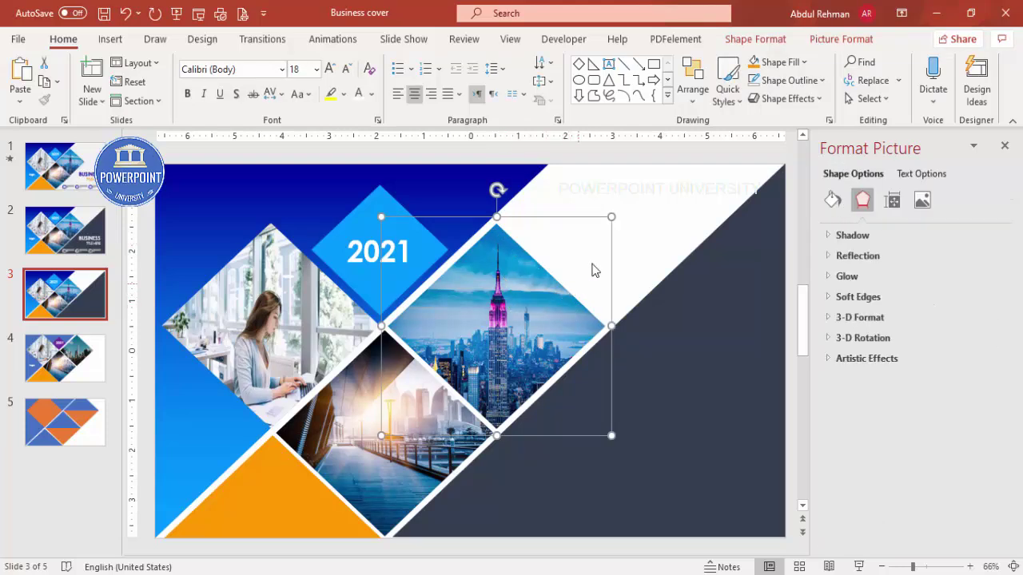
Paste the copied city photo as a picture over the dark triangle.
click(639, 211)
right_click(639, 210)
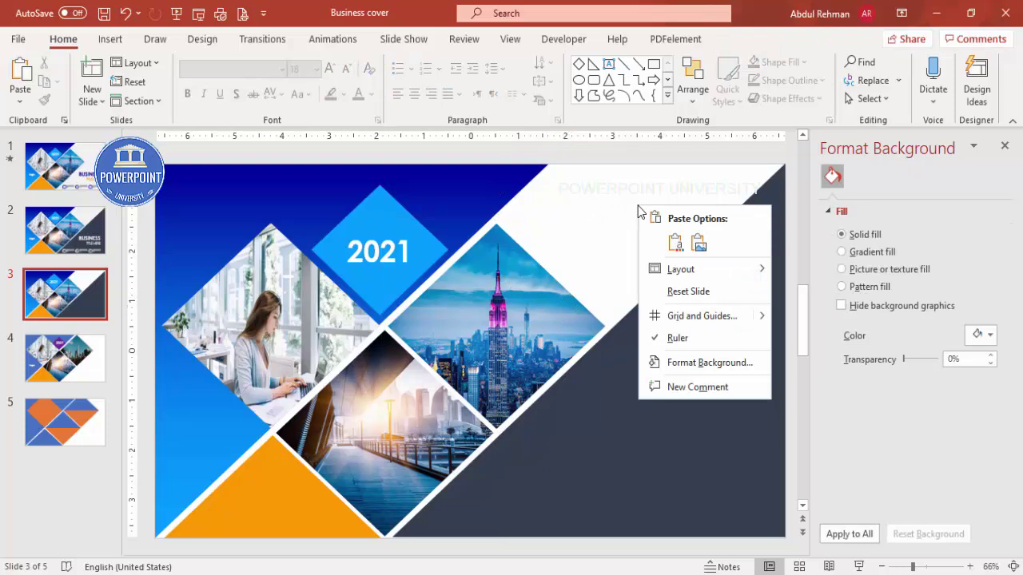
click(698, 246)
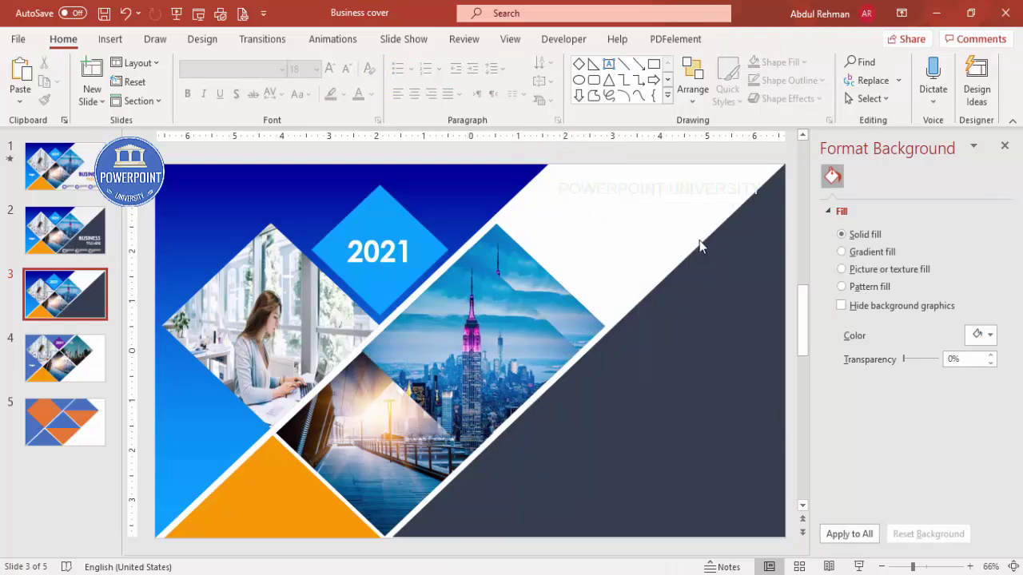
drag(449, 327, 649, 402)
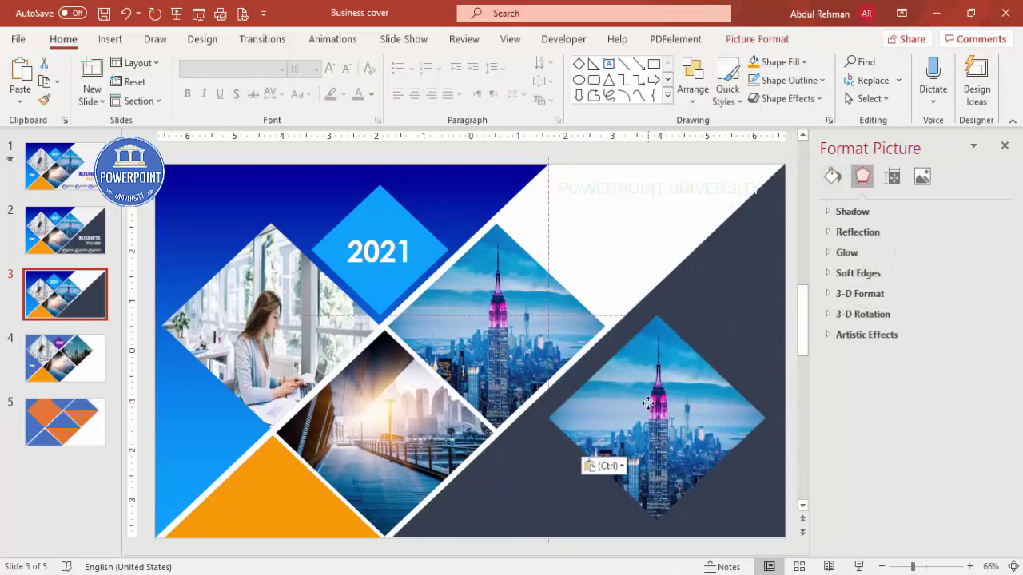
click(757, 45)
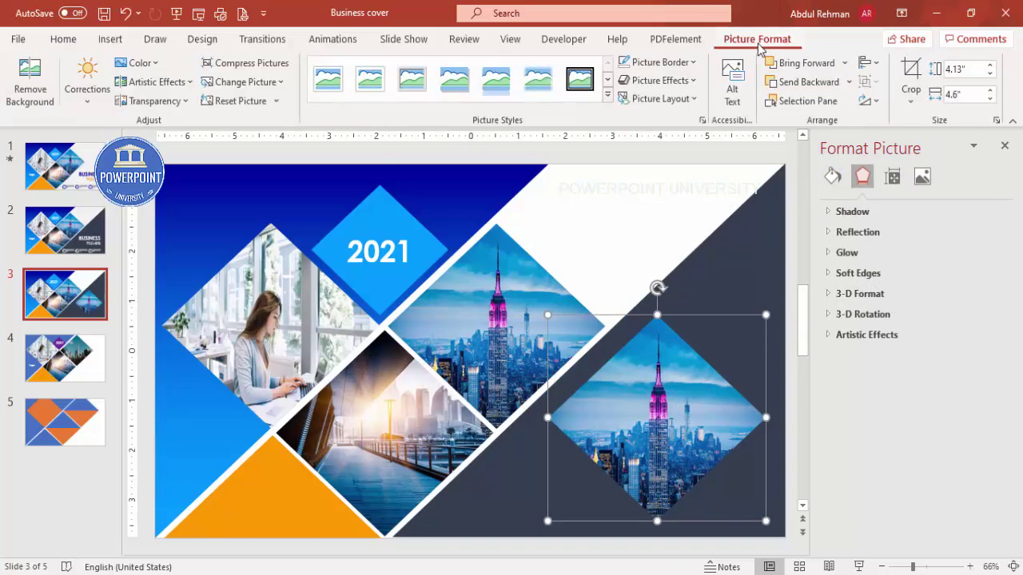
In Background Removal, mark the sky and surrounding towers for removal.
click(25, 85)
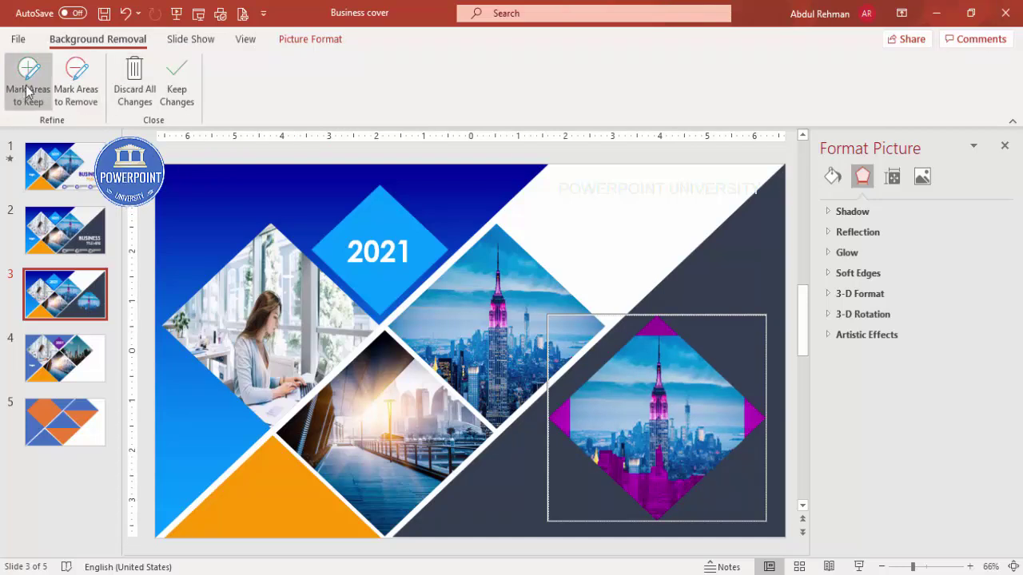
click(75, 84)
mouse_move(648, 366)
mouse_down()
mouse_move(649, 468)
mouse_move(622, 428)
mouse_move(622, 478)
mouse_up()
drag(641, 387, 640, 472)
mouse_move(646, 358)
mouse_down()
mouse_move(622, 463)
mouse_move(717, 416)
mouse_up()
drag(679, 345, 695, 452)
mouse_move(693, 383)
mouse_down()
mouse_move(680, 462)
mouse_move(743, 425)
mouse_move(729, 421)
mouse_up()
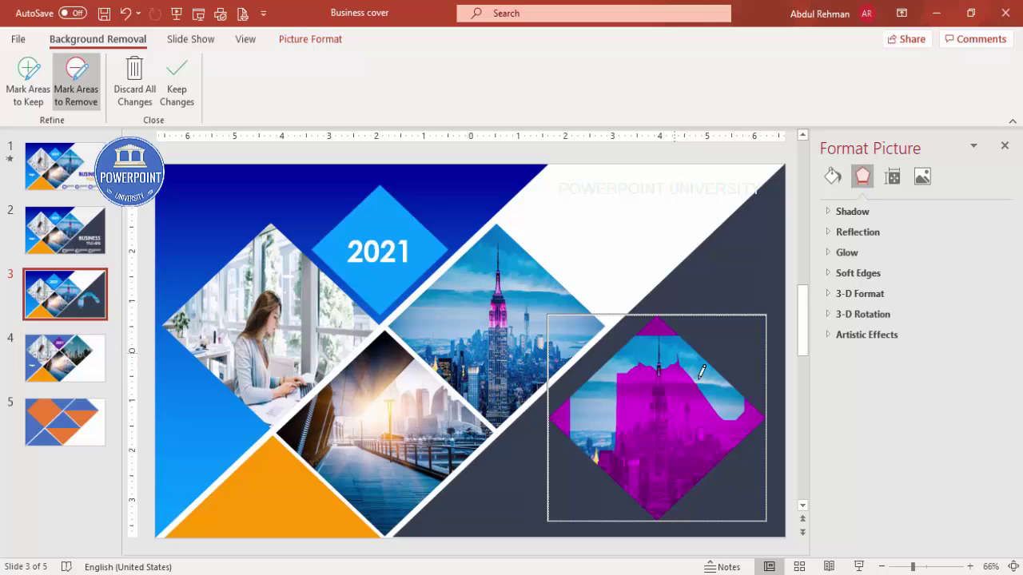
drag(701, 371, 737, 416)
mouse_move(603, 405)
mouse_down()
mouse_move(605, 365)
mouse_move(600, 406)
mouse_up()
mouse_move(615, 358)
mouse_down()
mouse_move(649, 331)
mouse_move(707, 367)
mouse_up()
mouse_move(712, 421)
mouse_down()
mouse_move(716, 450)
mouse_move(644, 440)
mouse_move(645, 424)
mouse_up()
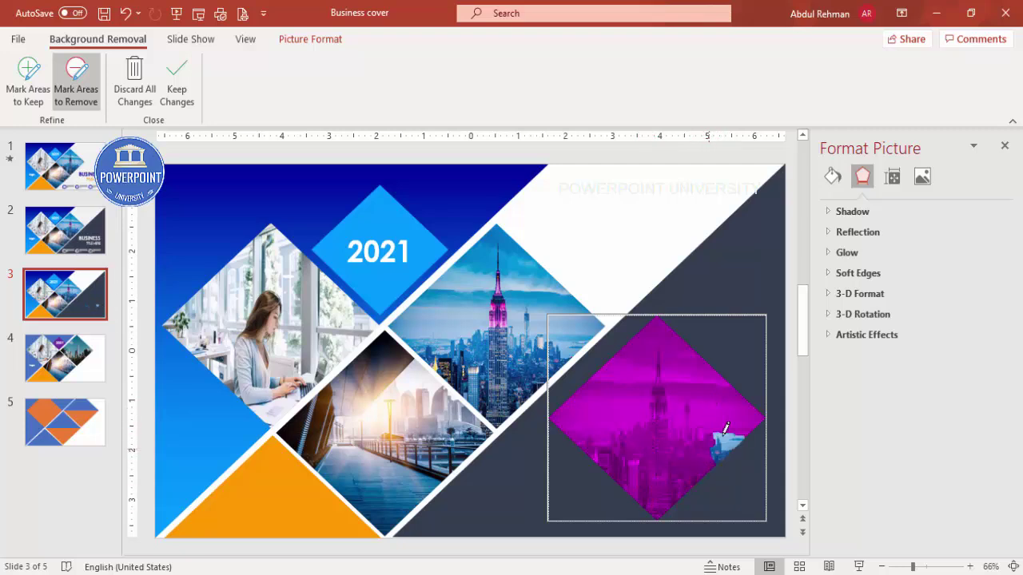
drag(726, 429, 721, 443)
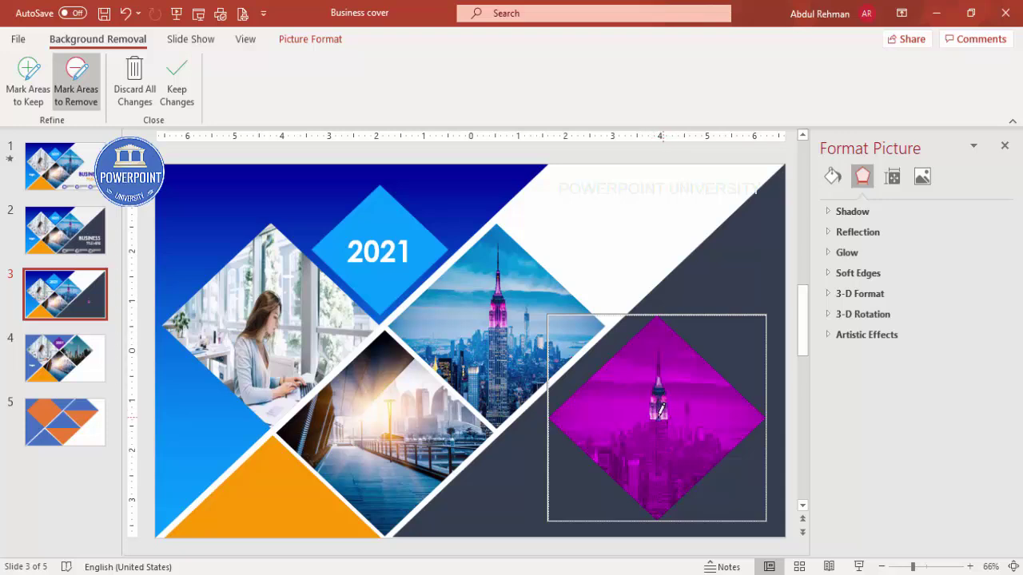
Try marking the tower spire to keep, undo it, and keep the background-removal changes.
click(26, 84)
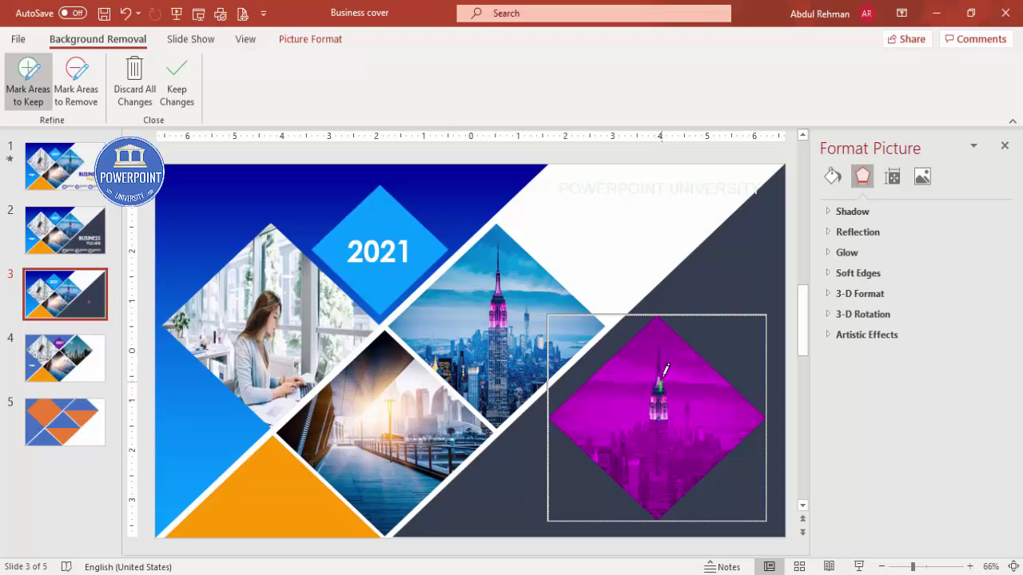
drag(660, 392, 664, 361)
key(ctrl+z)
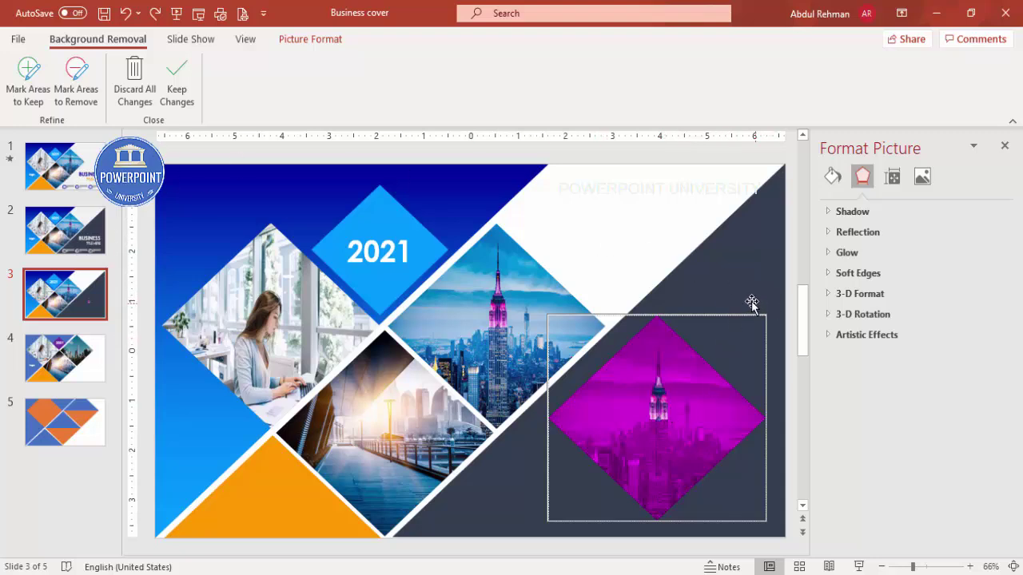
click(176, 90)
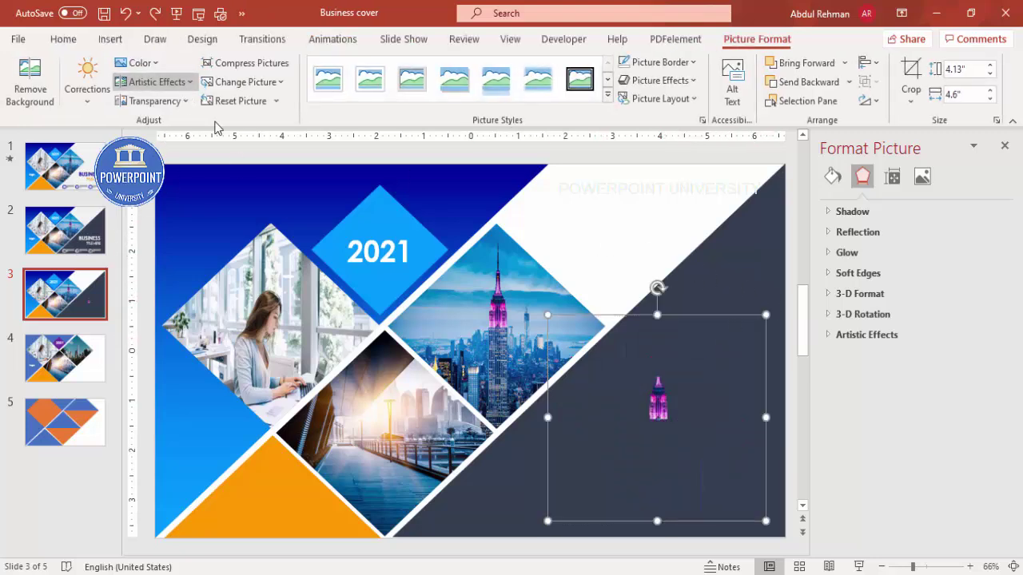
Move the tower cut-out into the white area and crop its edges tighter.
drag(659, 406, 590, 272)
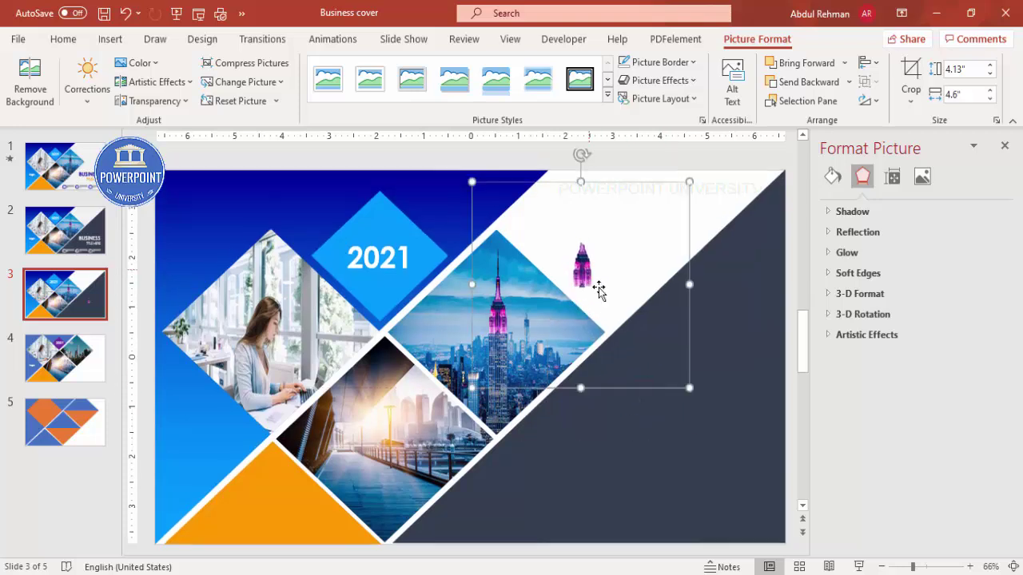
click(911, 70)
drag(687, 379, 604, 288)
drag(472, 176, 561, 232)
click(710, 194)
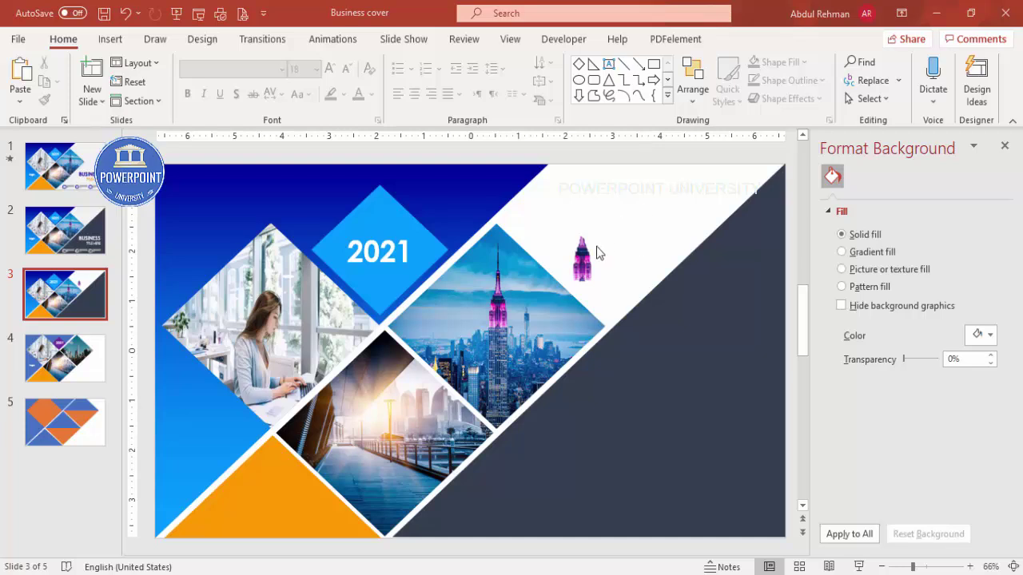
Recolor the tower cut-out with the Sepia color option.
click(582, 268)
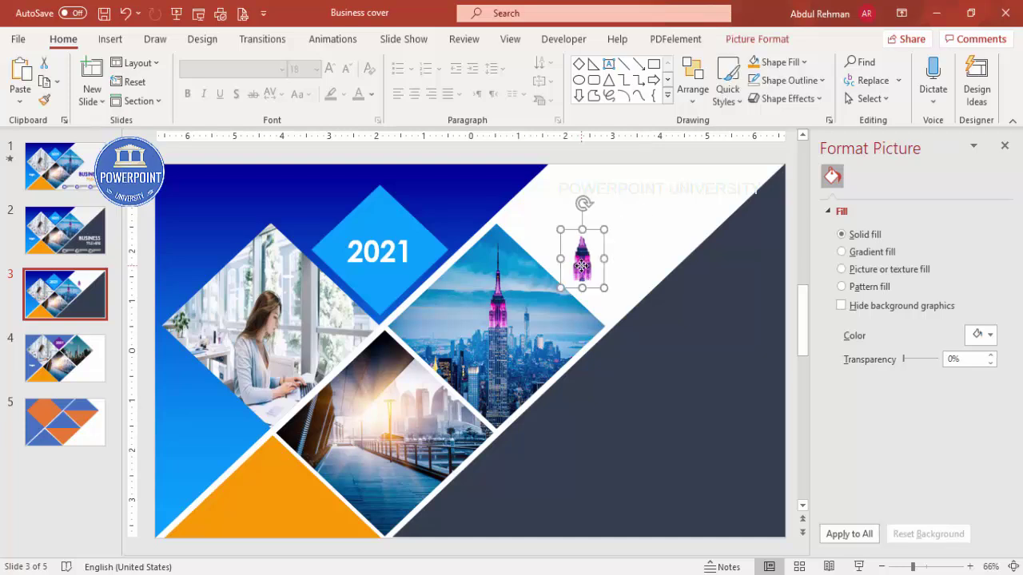
click(759, 38)
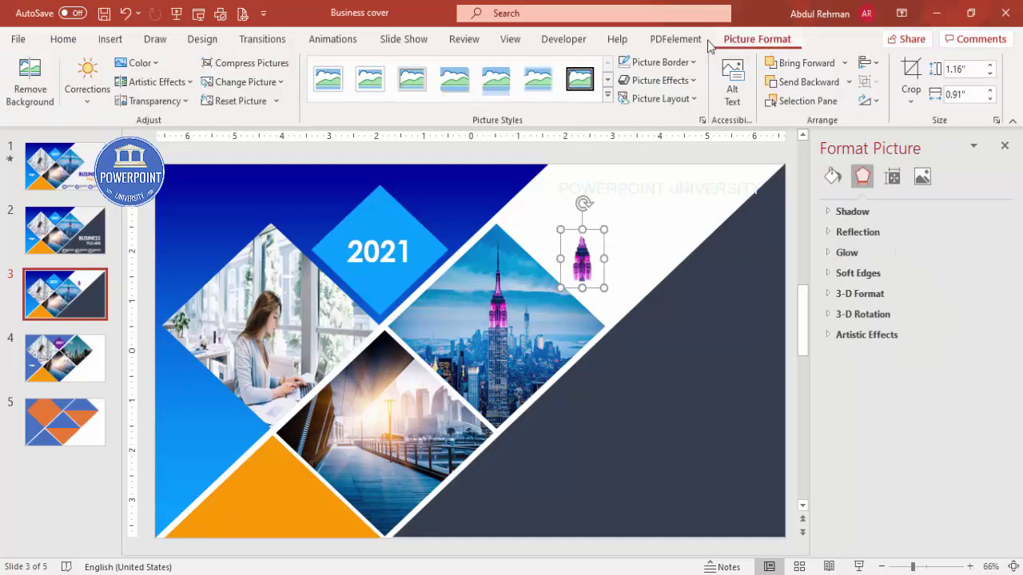
click(137, 62)
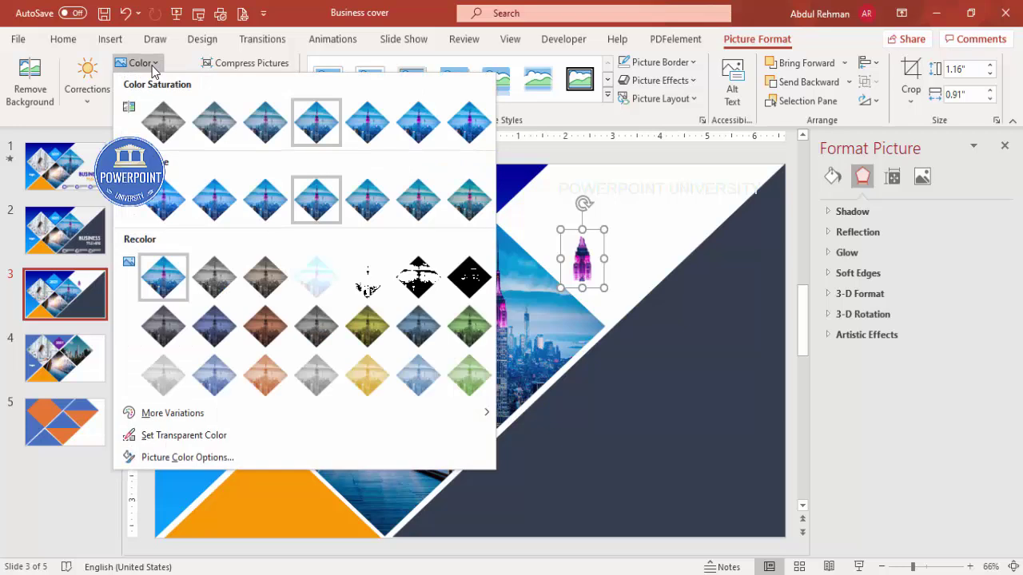
click(266, 277)
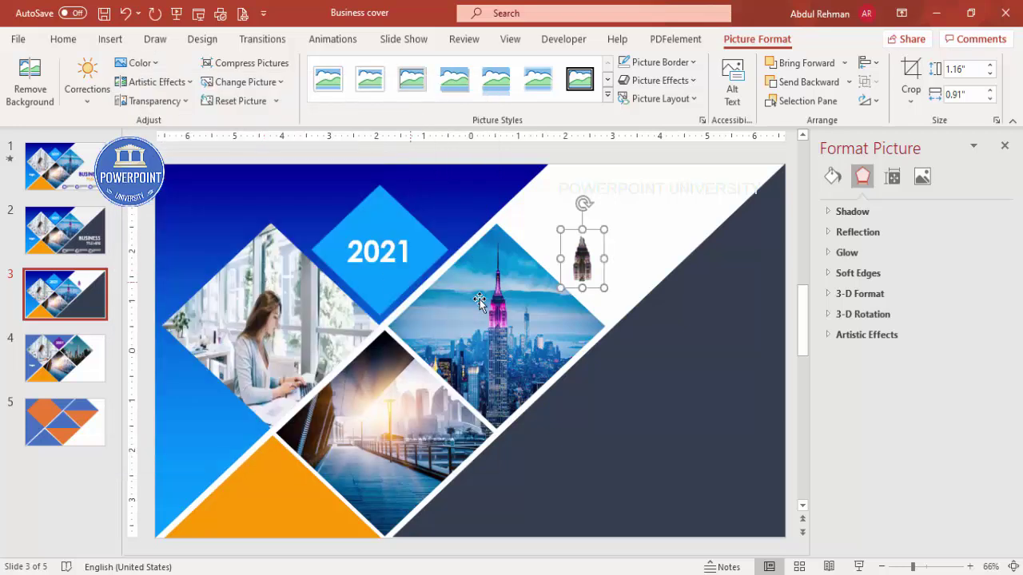
Align the sepia tower exactly over the Empire State spire in the city photo.
drag(581, 264, 497, 312)
click(934, 567)
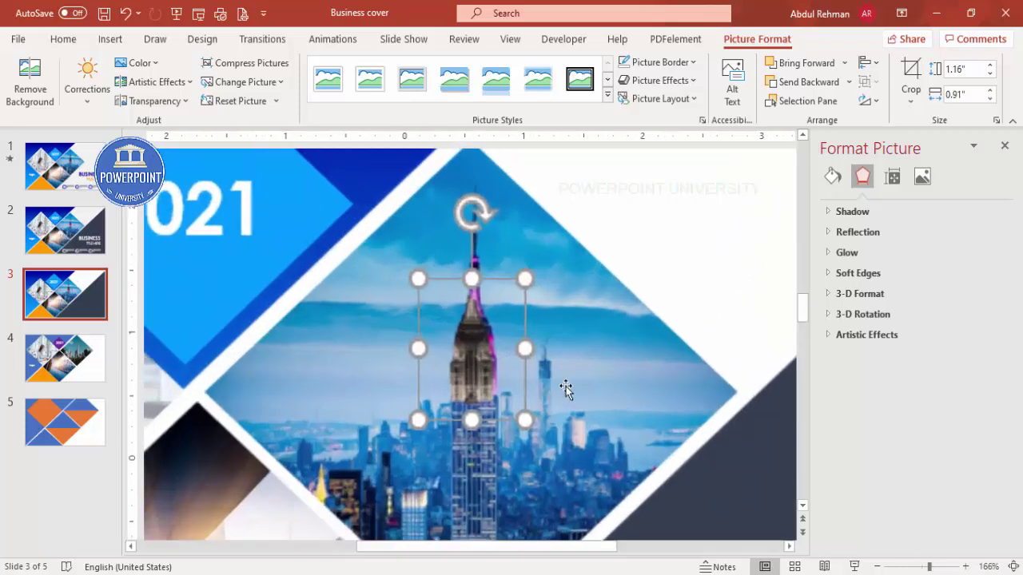
drag(480, 357, 483, 352)
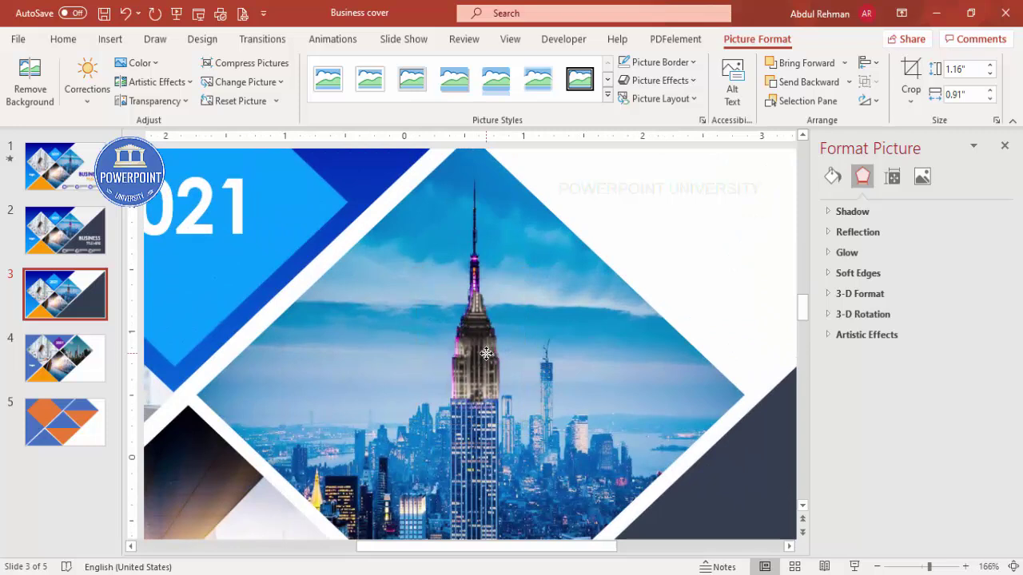
key(ctrl+z)
key(ctrl+z)
key(ctrl+z)
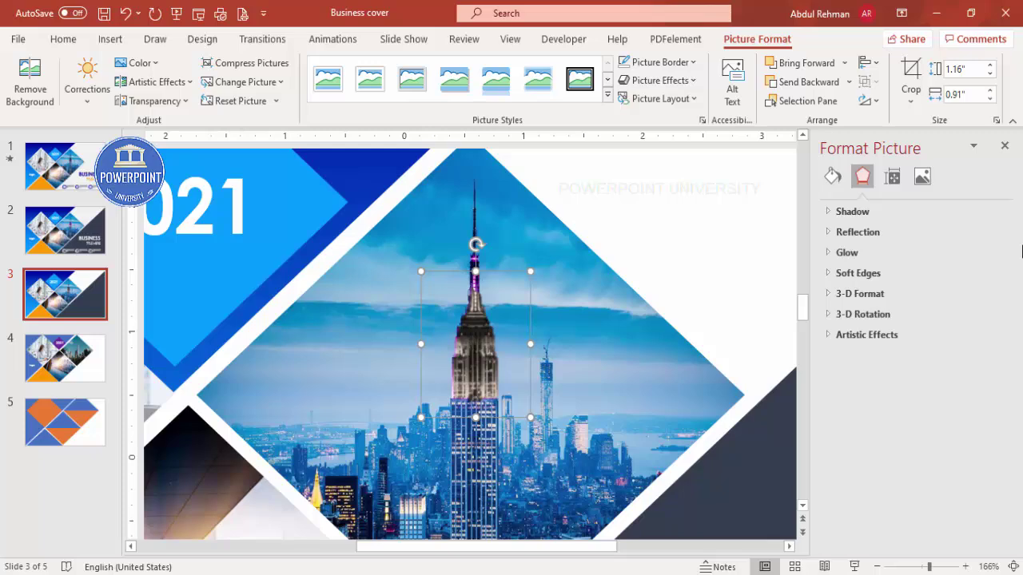
key(ctrl+z)
key(ctrl+z)
key(ctrl+z)
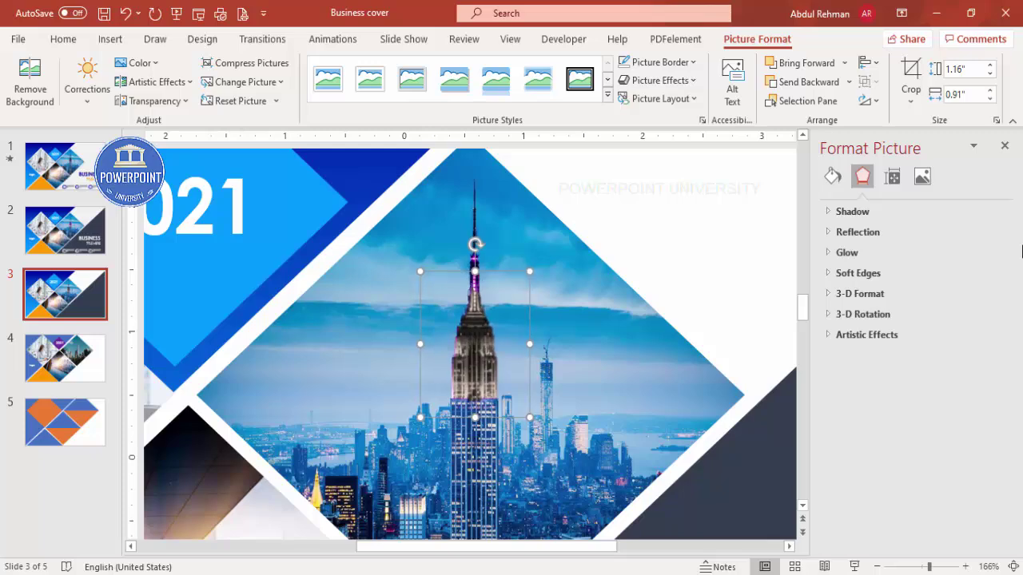
click(1013, 567)
click(644, 247)
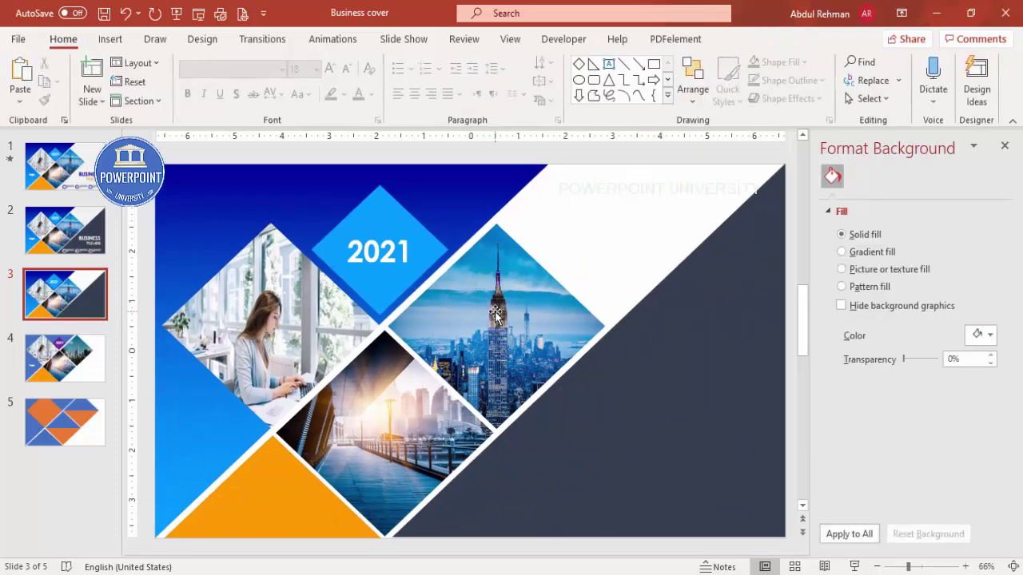
Add a Blink emphasis effect to the tower overlay via the Animation Pane.
click(491, 324)
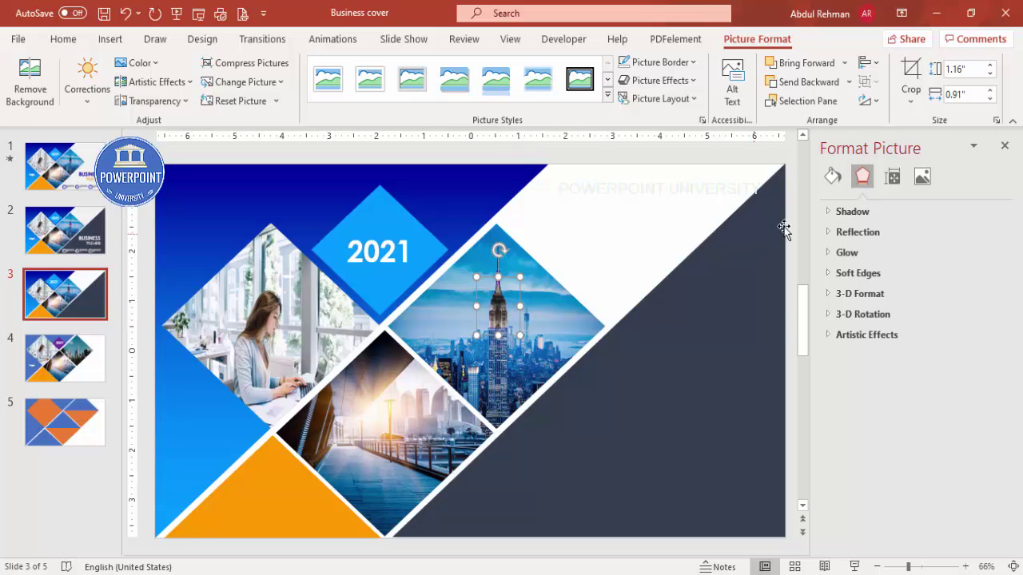
click(1004, 146)
click(330, 39)
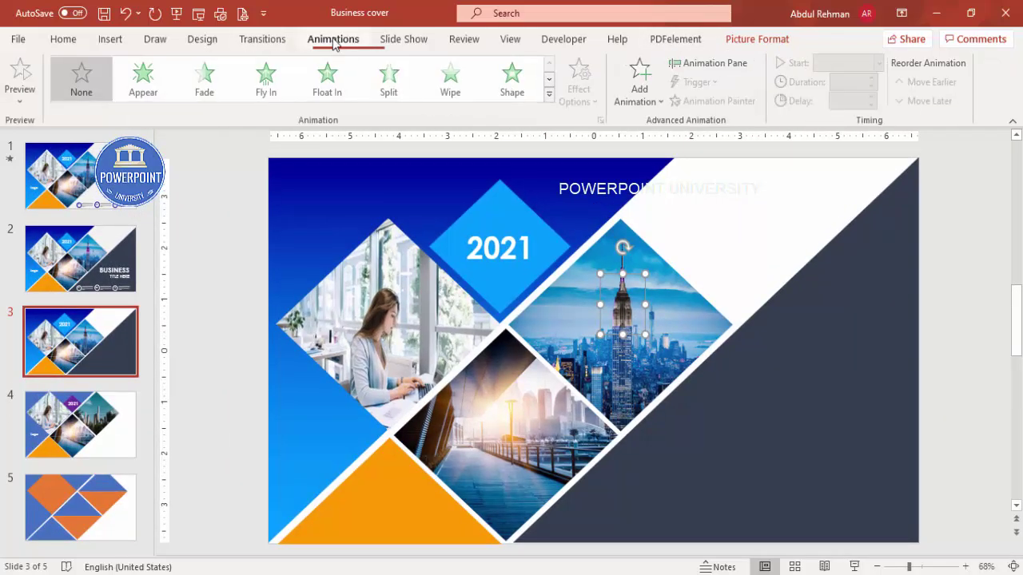
click(721, 66)
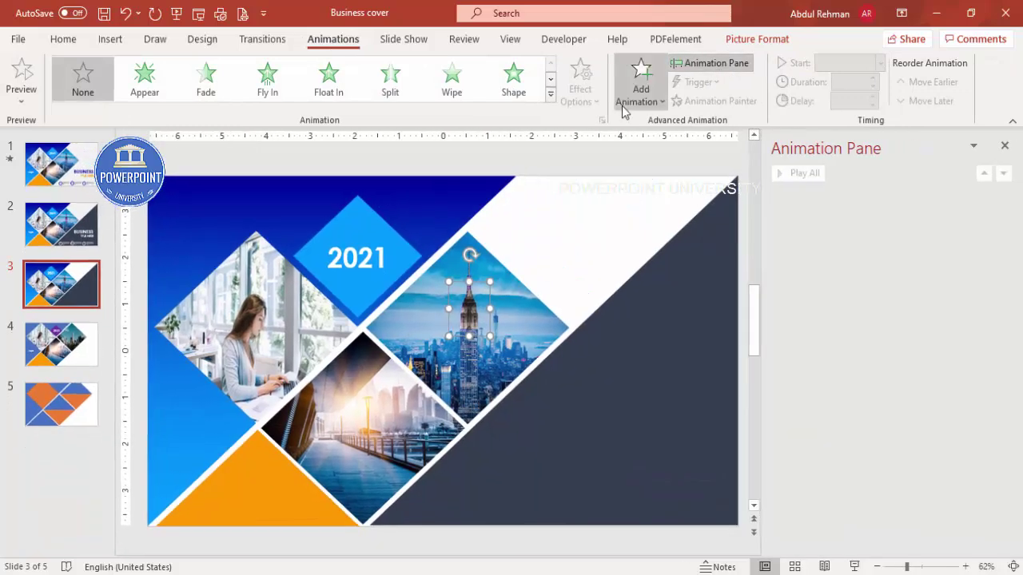
click(640, 95)
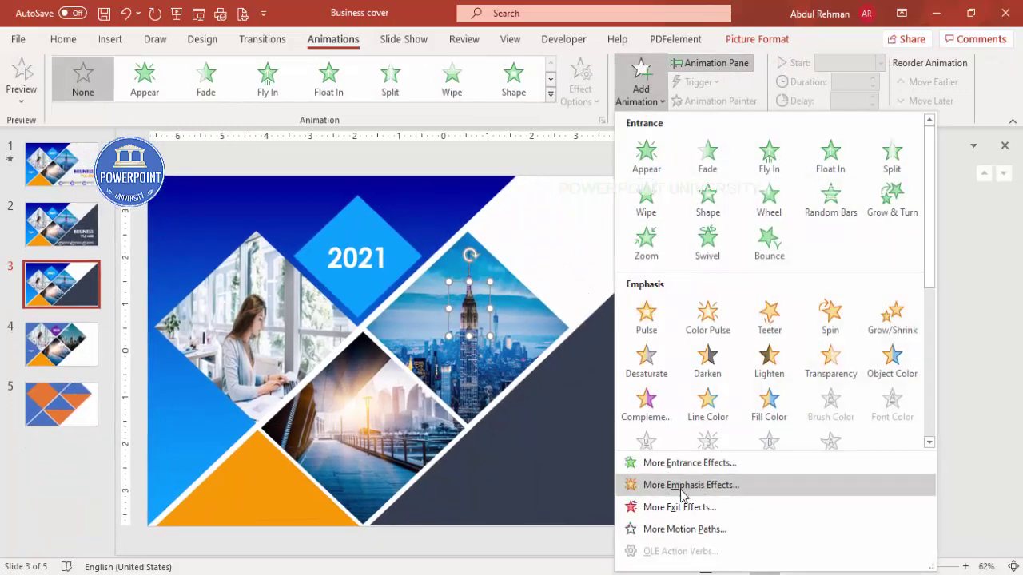
click(682, 485)
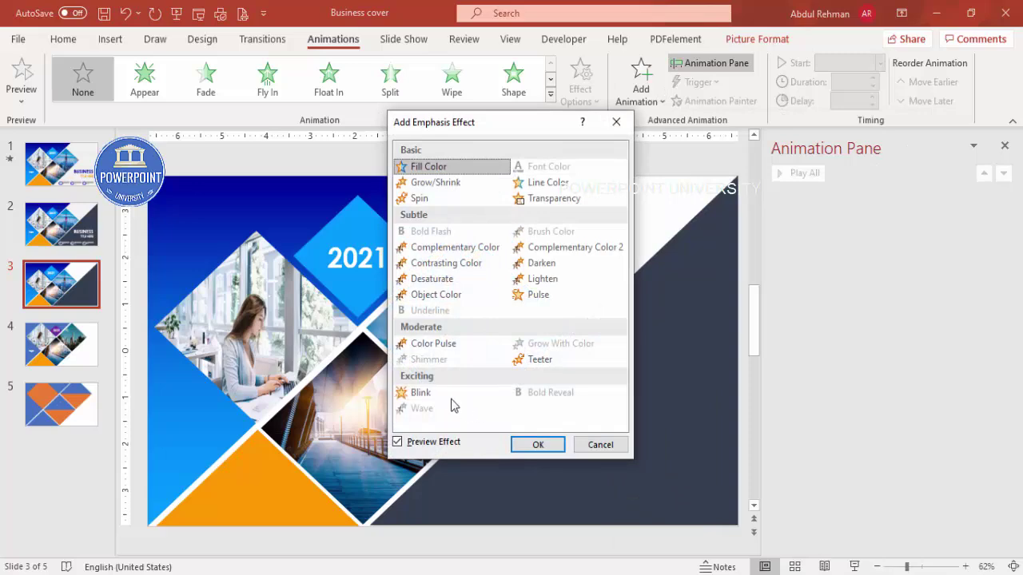
click(504, 393)
click(531, 445)
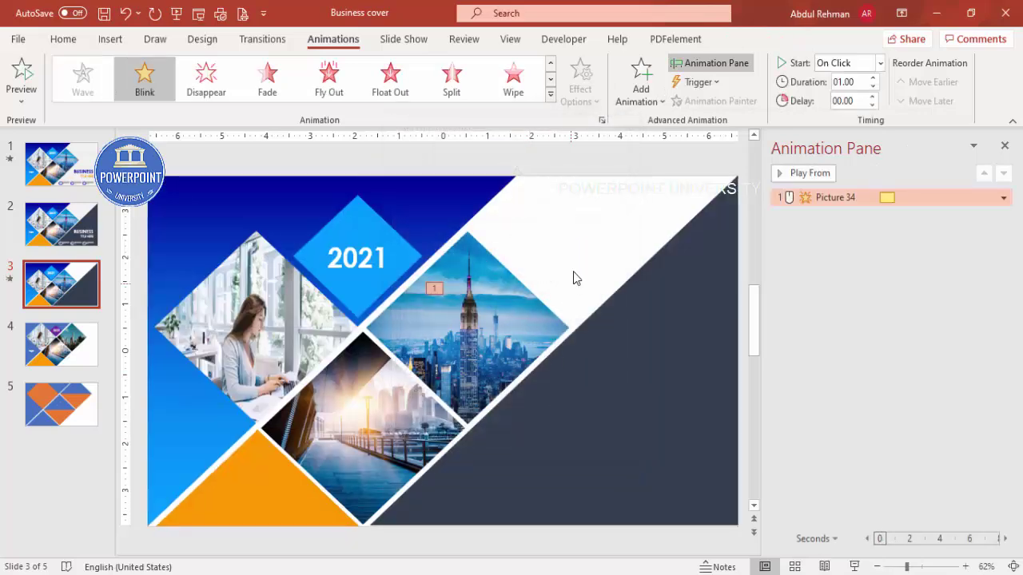